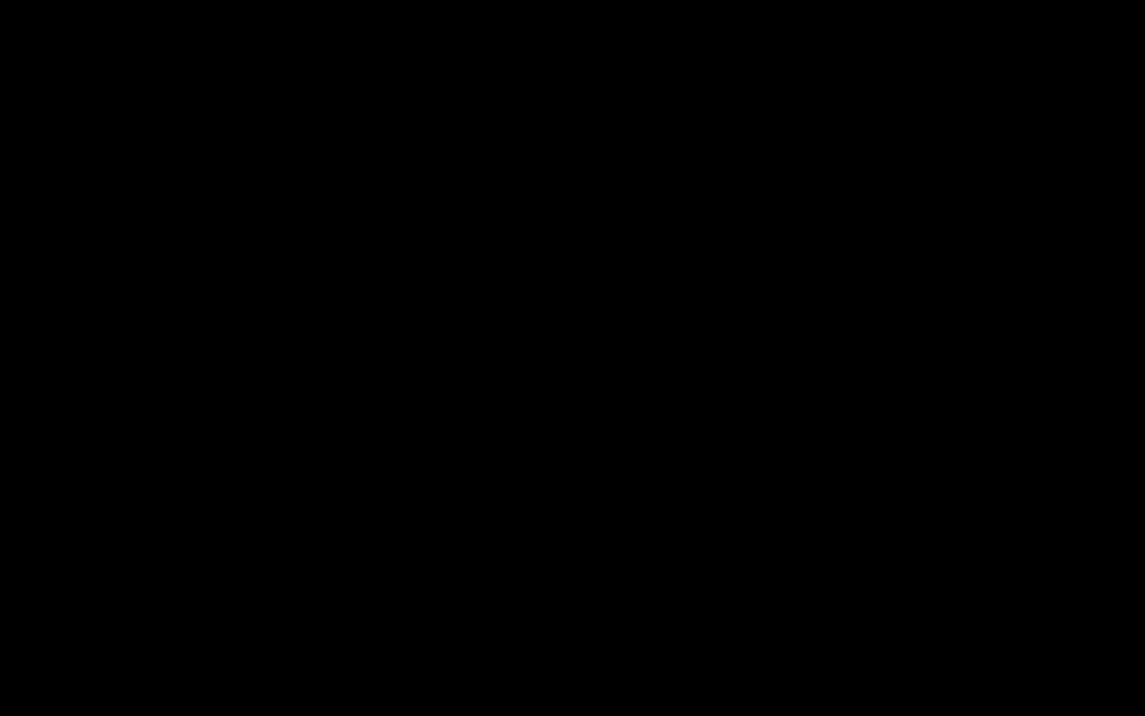
Widen the right viewport and orbit it to an angled User Ortho view in Object Mode
scroll(871, 318, "down", 4)
scroll(454, 288, "down", 2)
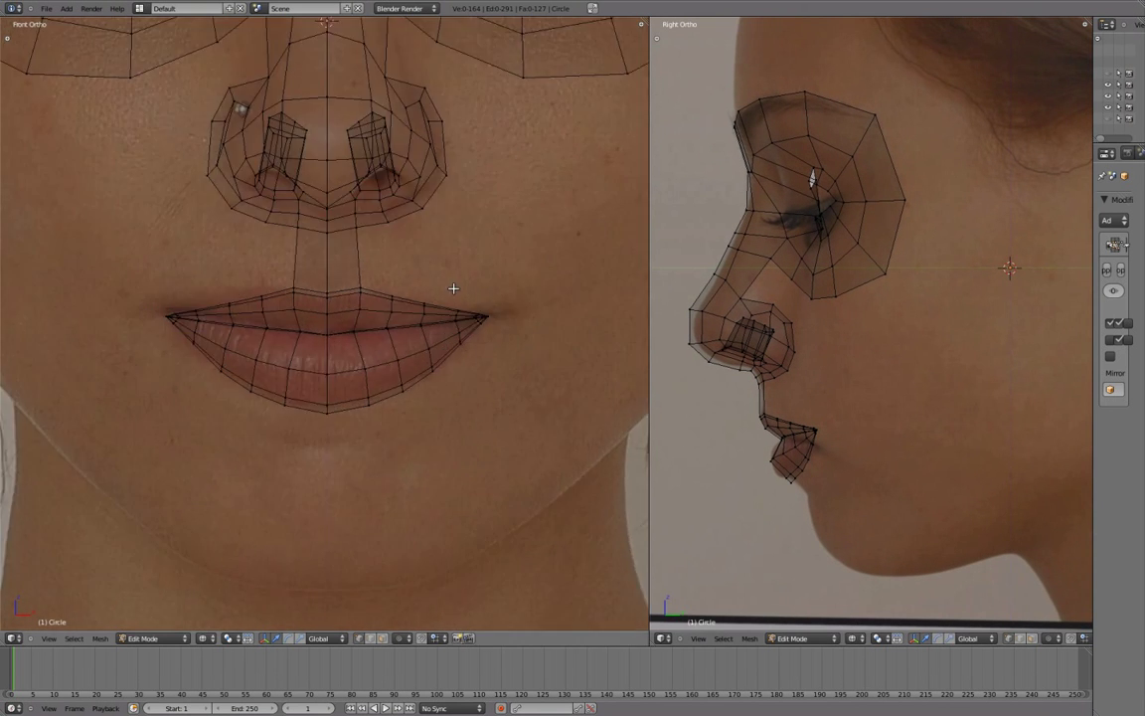
scroll(454, 288, "down", 2)
left_click_drag(649, 328, 524, 338)
mouse_move(754, 342)
middle_mouse_down()
mouse_move(869, 291)
mouse_move(851, 429)
mouse_move(890, 374)
mouse_move(813, 463)
mouse_move(918, 345)
mouse_move(1004, 340)
mouse_move(946, 208)
middle_mouse_up()
key("Tab")
mouse_move(738, 306)
middle_mouse_down()
mouse_move(685, 294)
mouse_move(766, 290)
middle_mouse_up()
Orbit closer around the lips, re-enter Edit Mode and open the N properties sidebar
scroll(825, 312, "down", 5, "shift")
scroll(792, 350, "up", 3)
mouse_move(793, 350)
middle_mouse_down()
mouse_move(808, 393)
mouse_move(894, 479)
middle_mouse_up()
key("Tab")
key("Tab")
scroll(825, 428, "down", 3)
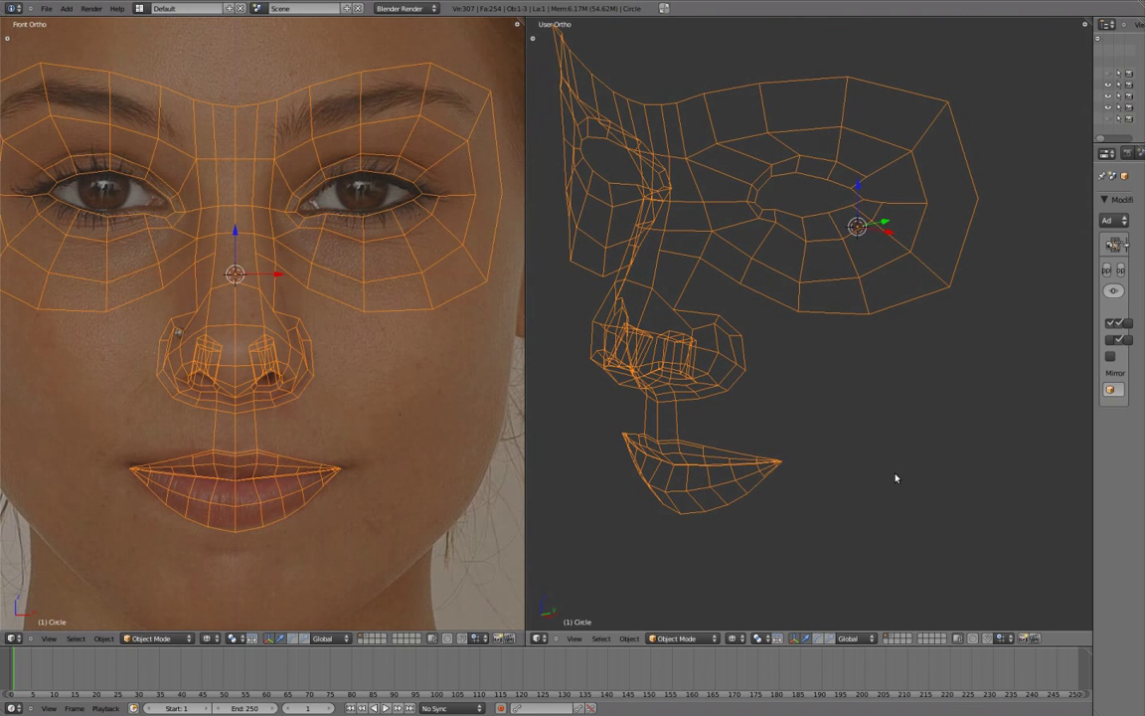
key("n")
middle_click_drag(811, 347, 810, 386)
scroll(952, 149, "up", 1)
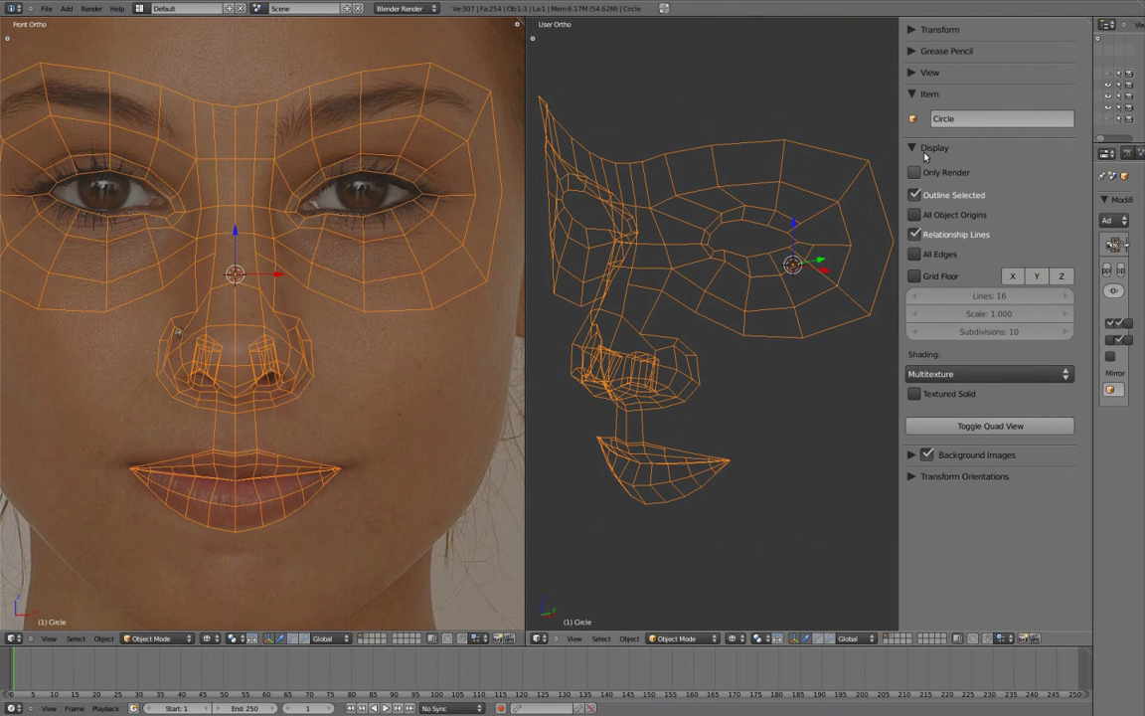
Turn on All Edges, deselect, switch to solid shading, close the sidebar and widen Properties
left_click(915, 256)
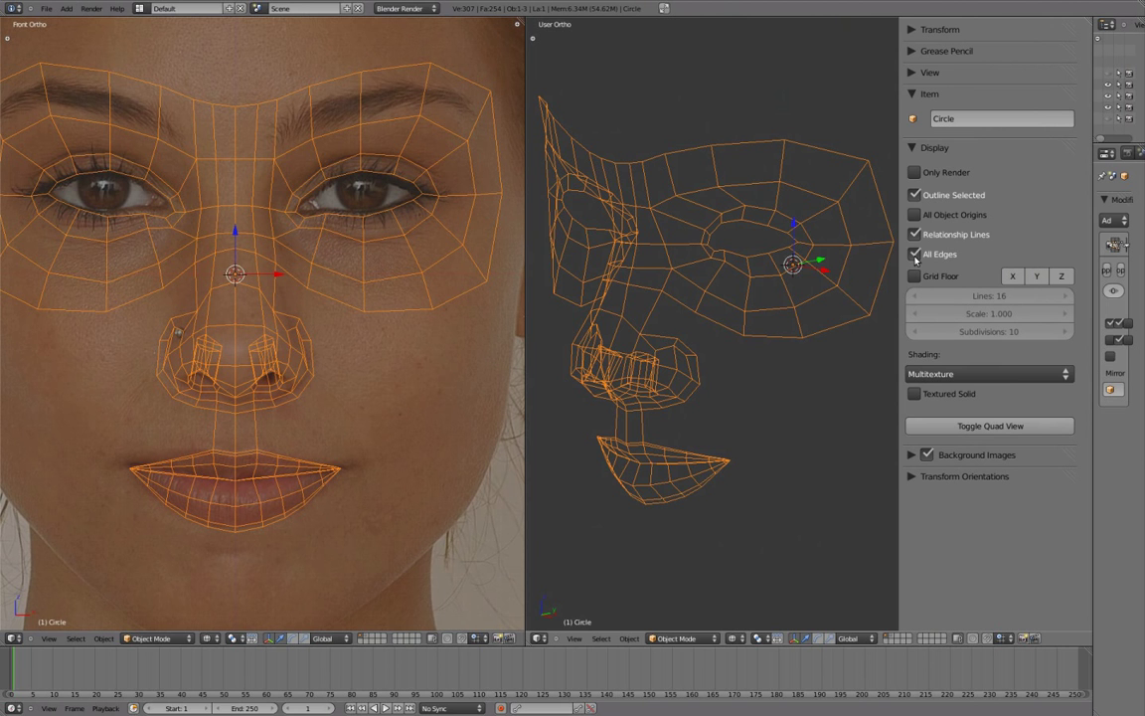
mouse_move(742, 322)
middle_mouse_down()
mouse_move(781, 326)
mouse_move(785, 374)
middle_mouse_up()
key("a")
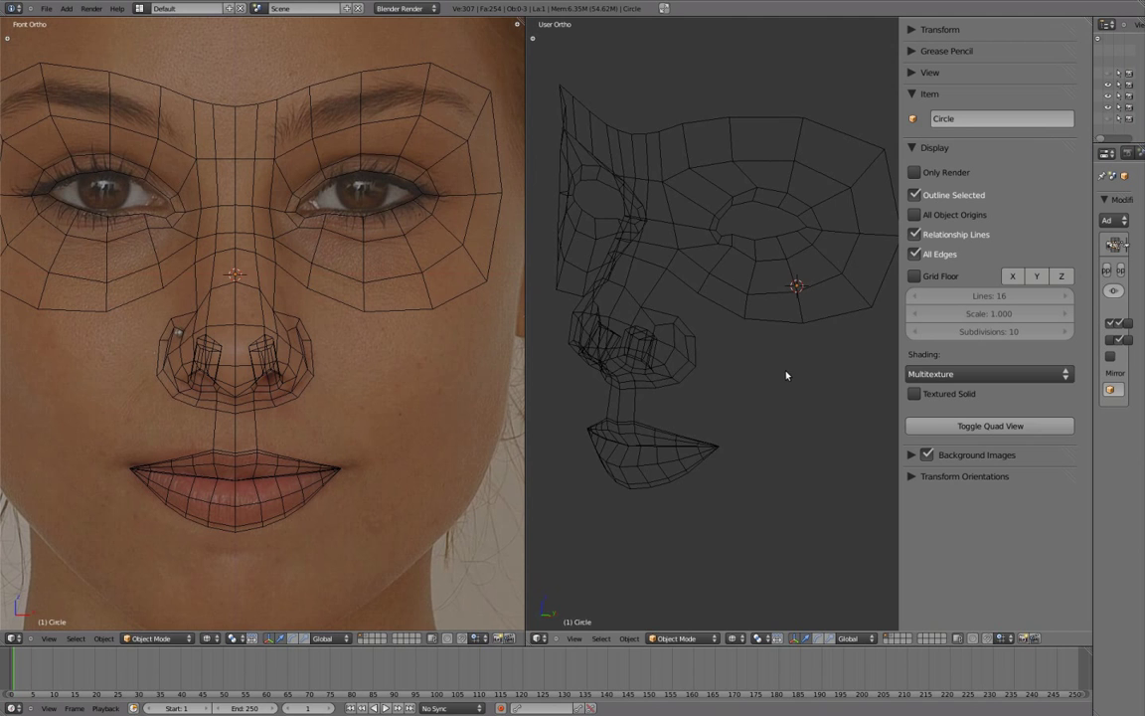
key("z")
key("n")
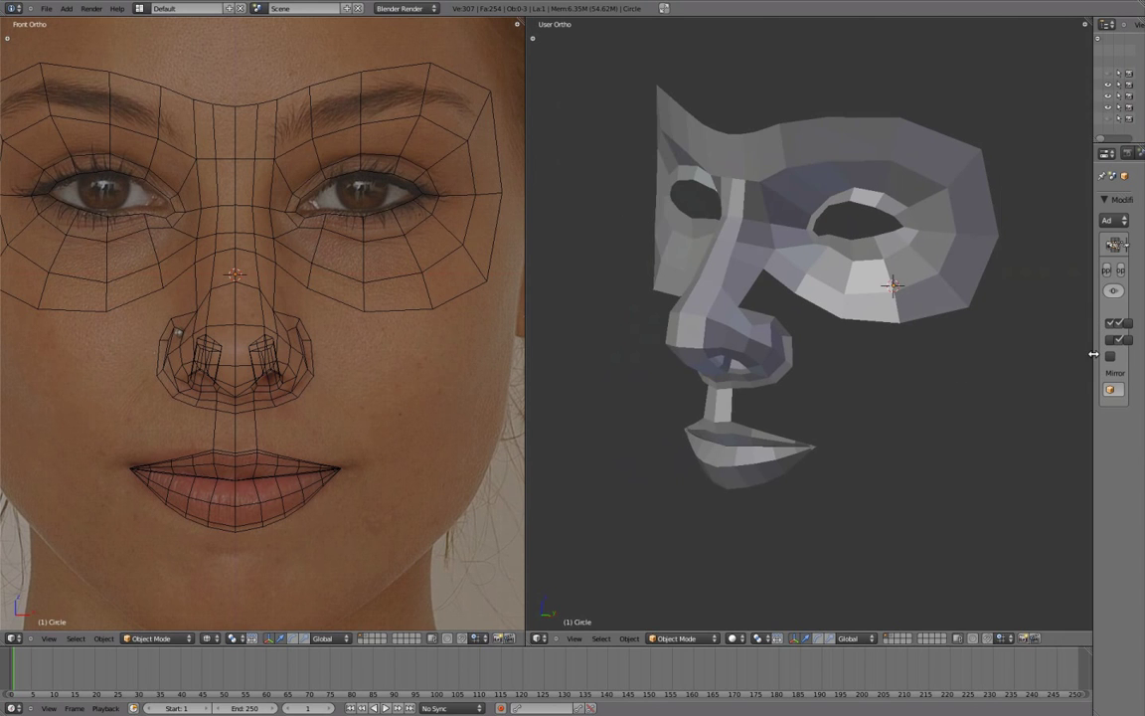
left_click_drag(1093, 356, 900, 308)
Collapse Mirror, add Subdivision Surface with View 2 and Optimal Display, and maximize the 3D view
left_click(913, 244)
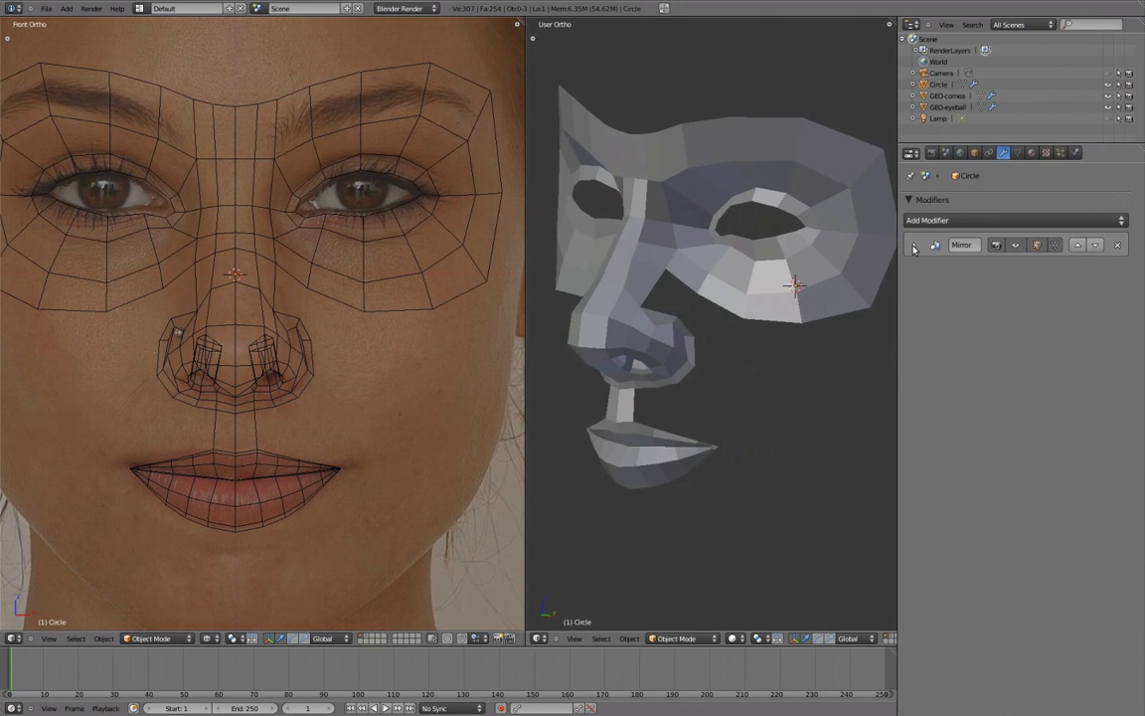
left_click(920, 221)
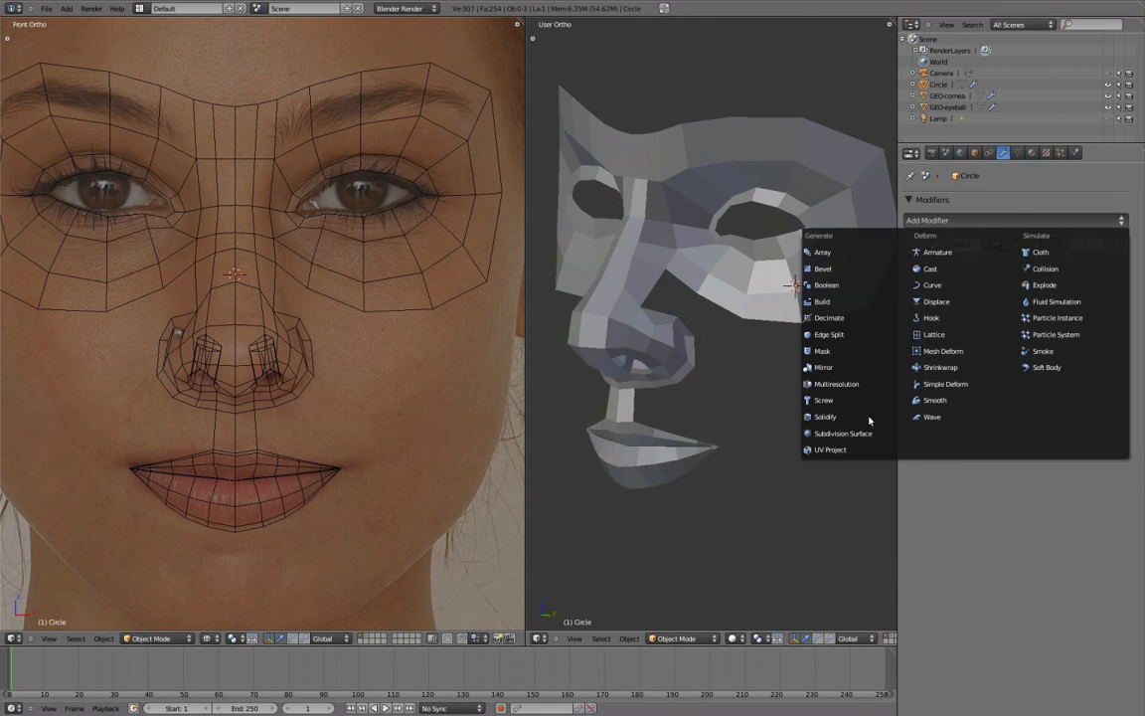
left_click(840, 433)
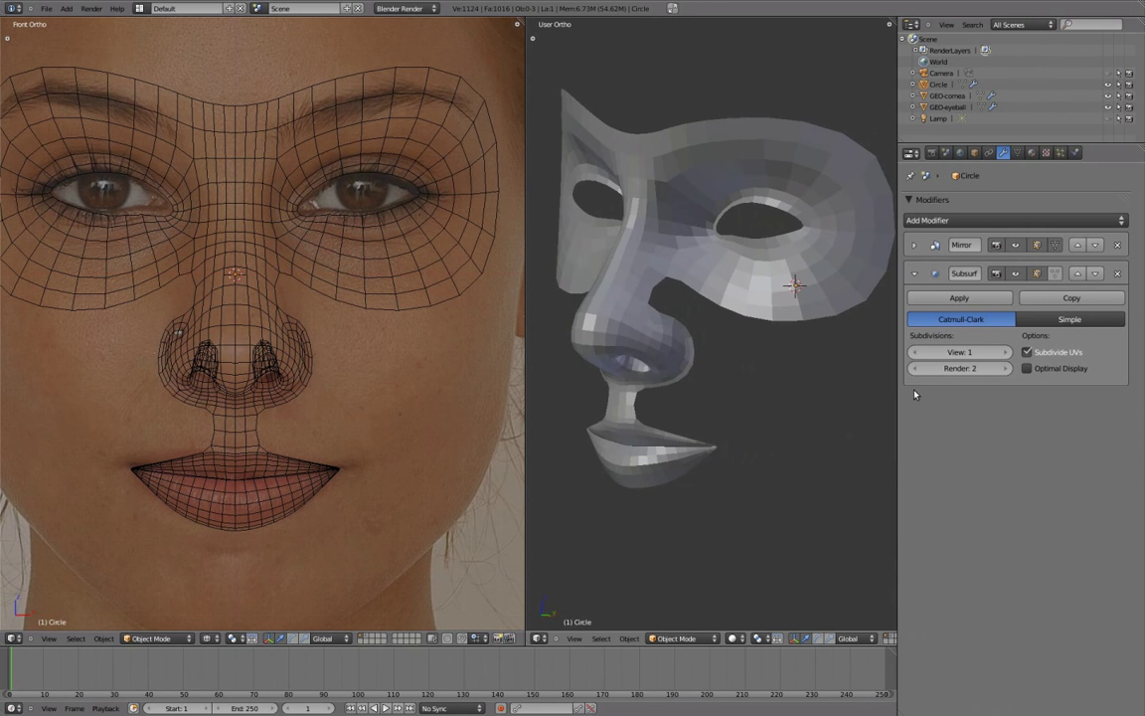
middle_click_drag(846, 373, 782, 401)
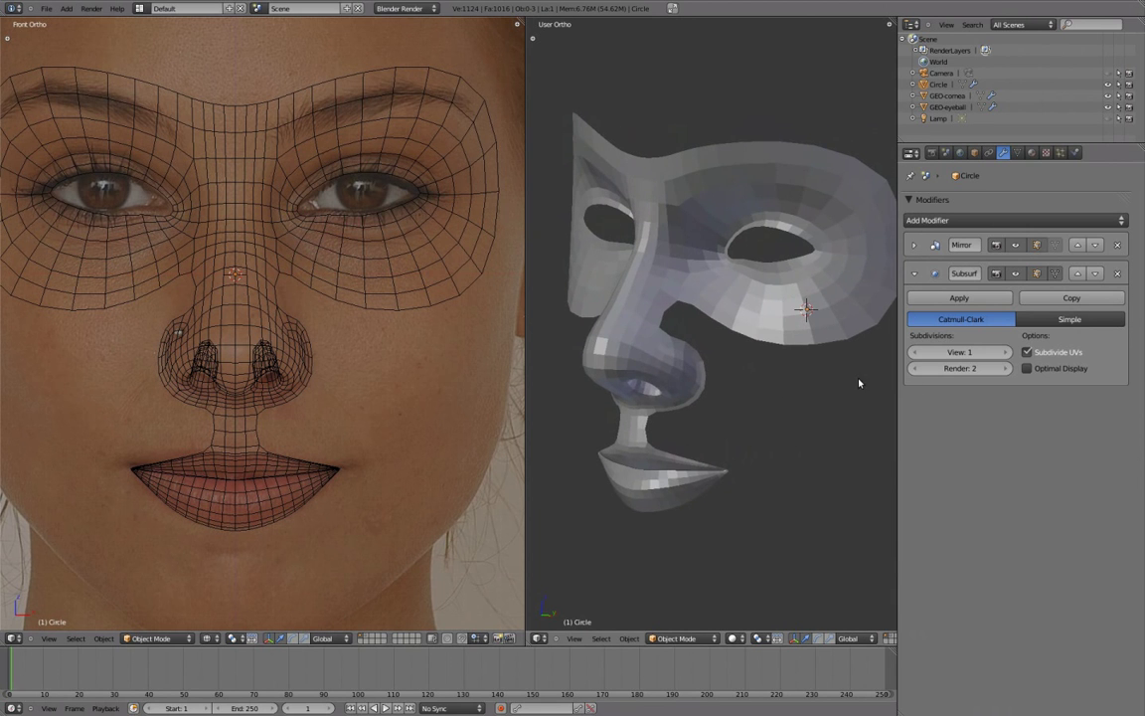
left_click(1007, 353)
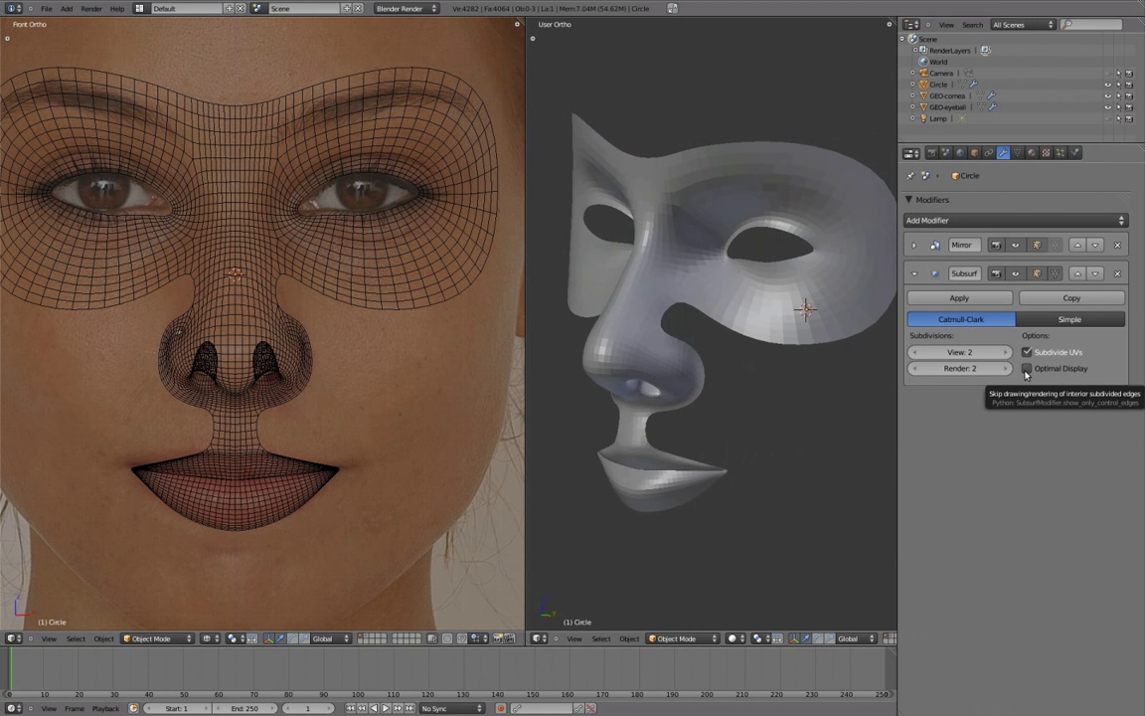
left_click(1027, 369)
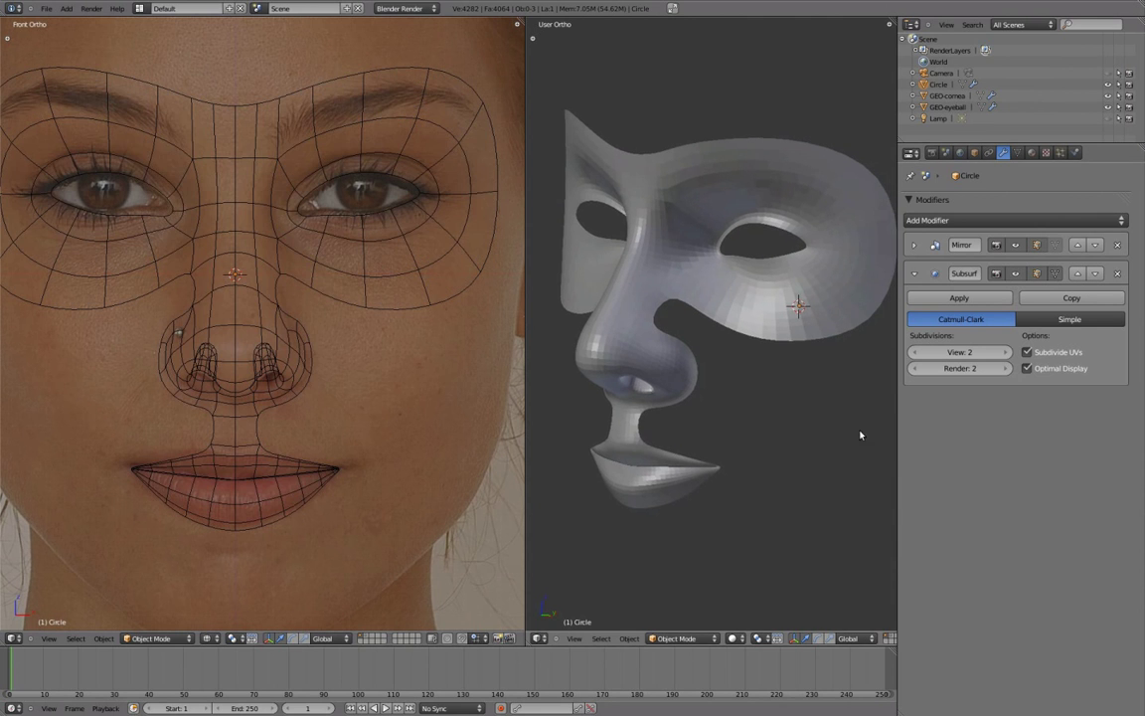
key("ctrl+Up")
mouse_move(508, 445)
middle_mouse_down()
mouse_move(672, 455)
mouse_move(662, 460)
mouse_move(529, 350)
mouse_move(628, 390)
middle_mouse_up()
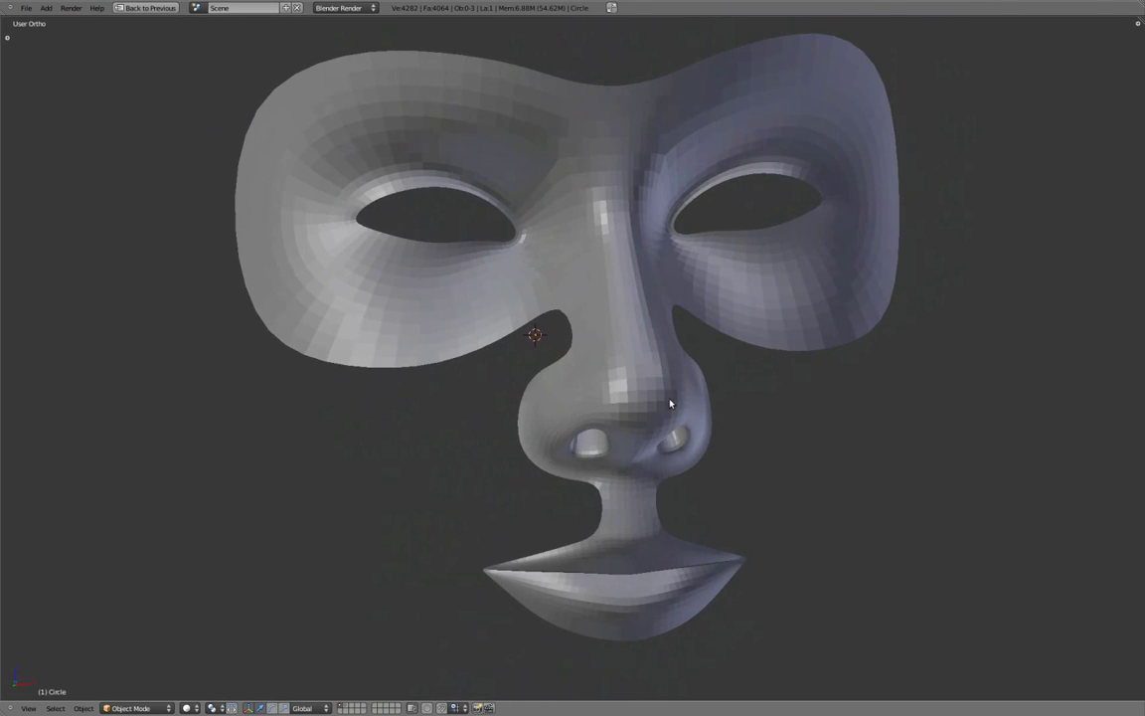
Select the whole mask in Edit Mode and apply Shade Smooth to its faces
key("Tab")
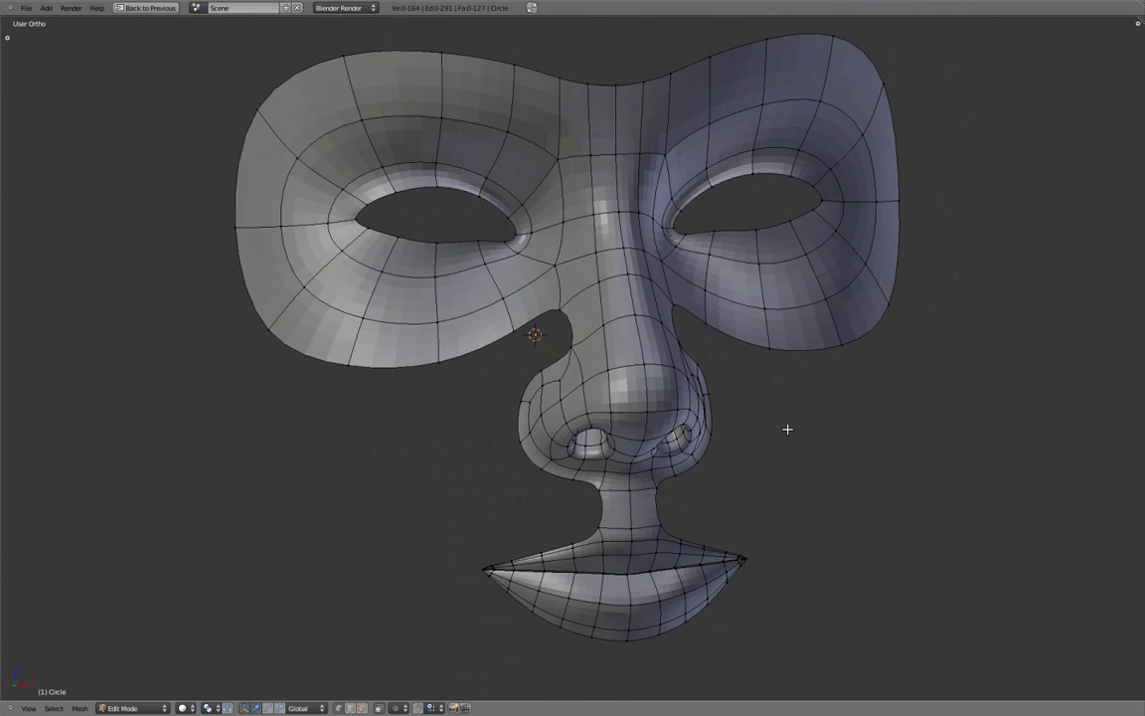
key("a")
key("w")
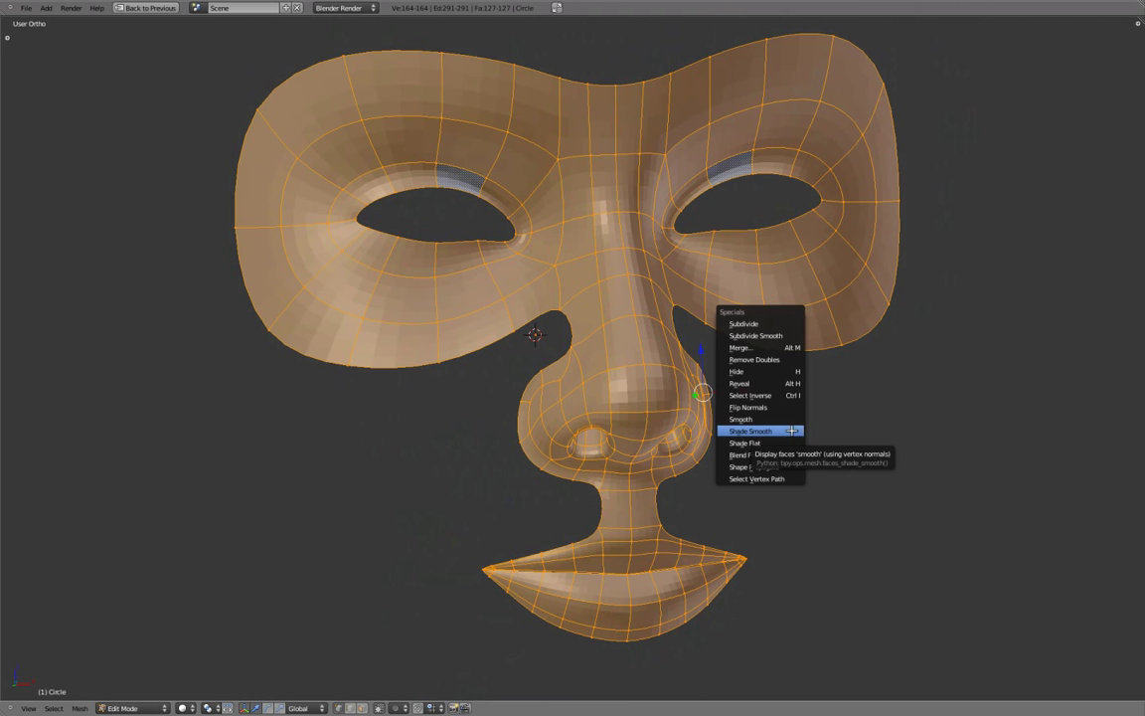
left_click(792, 431)
key("Tab")
Reopen the N sidebar and select the mask from a three-quarter angle
key("a")
mouse_move(771, 392)
middle_mouse_down()
mouse_move(583, 380)
mouse_move(694, 391)
middle_mouse_up()
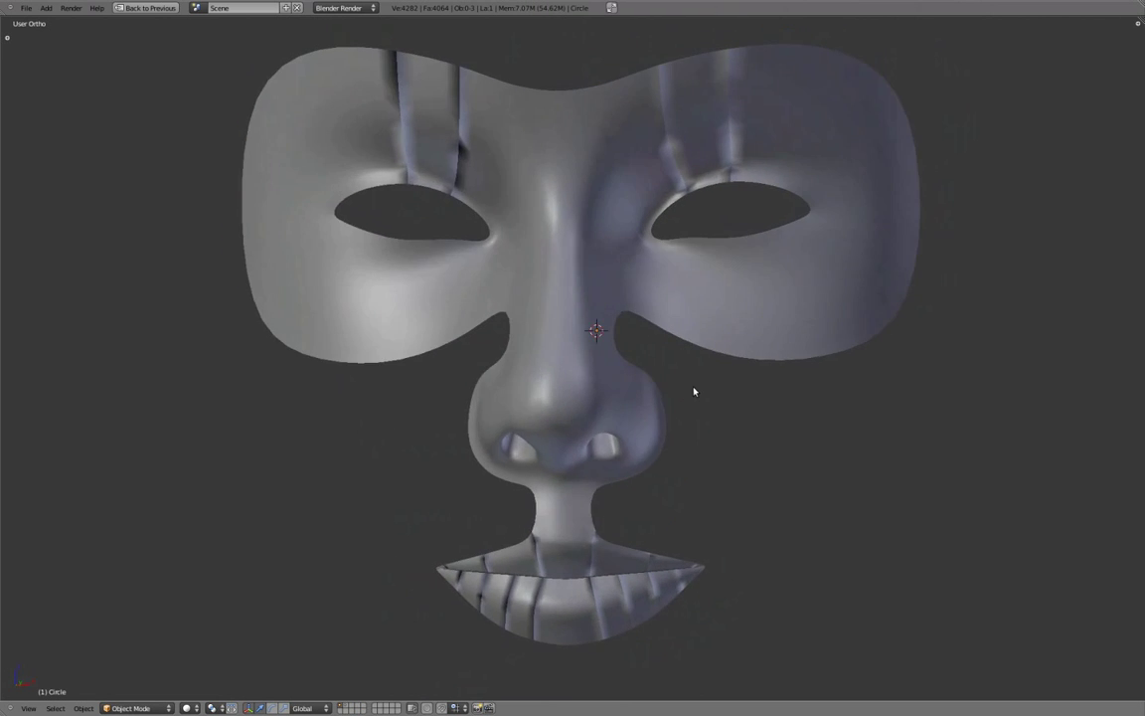
key("n")
mouse_move(952, 450)
middle_mouse_down()
mouse_move(882, 450)
mouse_move(662, 398)
mouse_move(717, 410)
mouse_move(703, 340)
middle_mouse_up()
right_click(703, 340)
Display face normals in Edit Mode and inspect their directions around the lips
key("Tab")
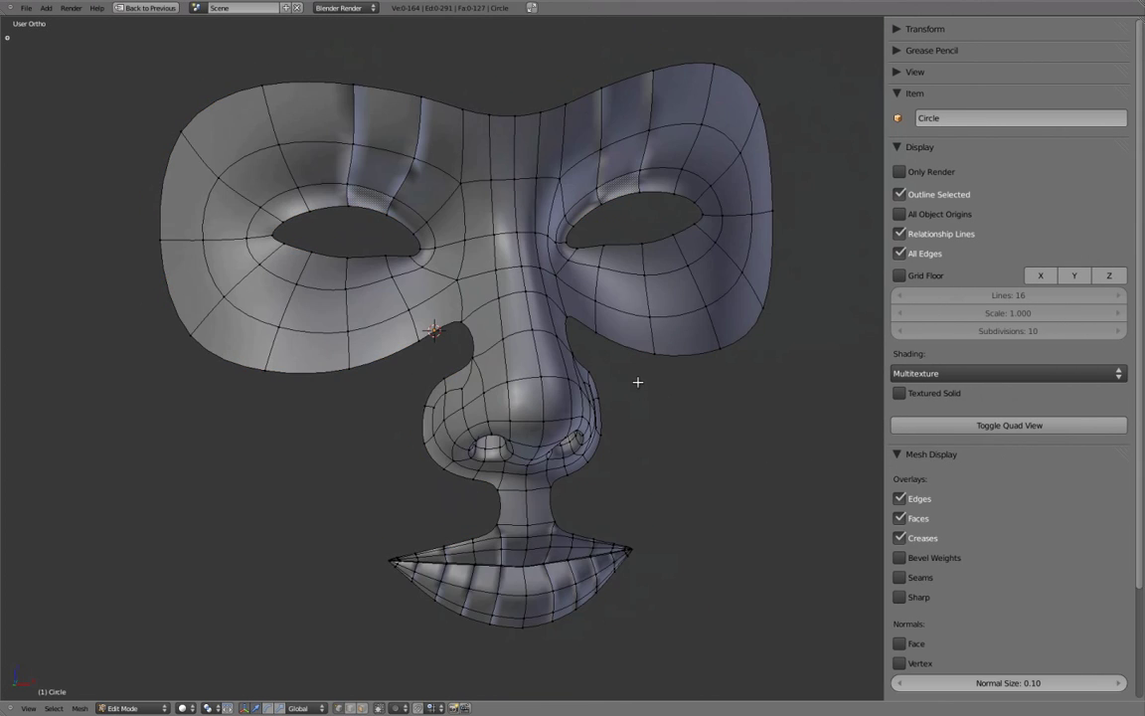
scroll(1141, 419, "down", 1)
scroll(1141, 420, "down", 3)
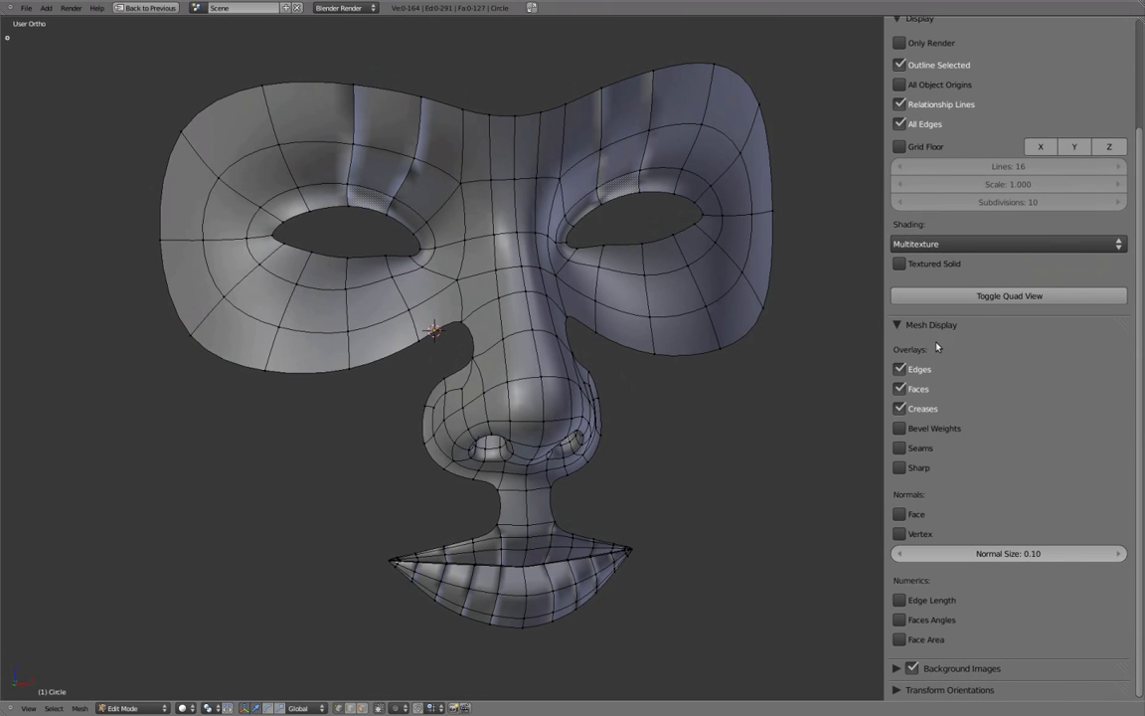
left_click(899, 515)
mouse_move(753, 405)
middle_mouse_down()
mouse_move(741, 366)
mouse_move(603, 385)
mouse_move(800, 357)
mouse_move(735, 306)
middle_mouse_up()
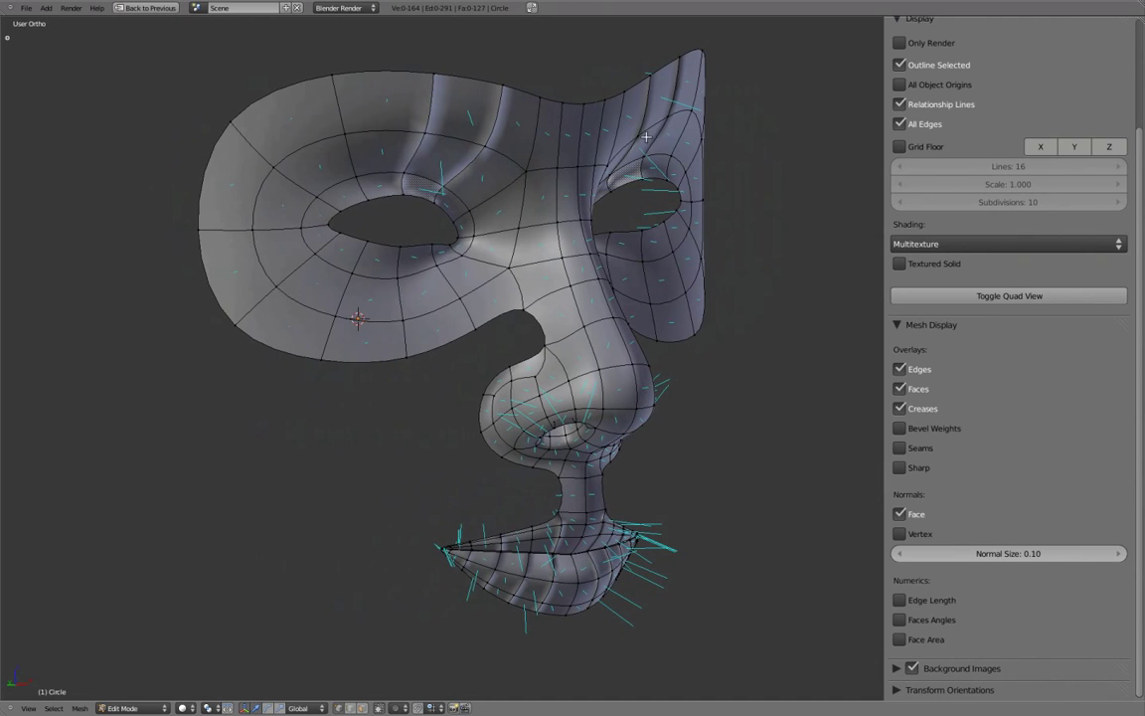
mouse_move(660, 369)
middle_mouse_down()
mouse_move(614, 340)
mouse_move(706, 496)
mouse_move(616, 415)
mouse_move(626, 312)
mouse_move(649, 461)
mouse_move(784, 419)
mouse_move(861, 324)
mouse_move(467, 362)
mouse_move(522, 288)
middle_mouse_up()
scroll(614, 340, "up", 5)
scroll(706, 496, "down", 3)
scroll(467, 363, "down", 3)
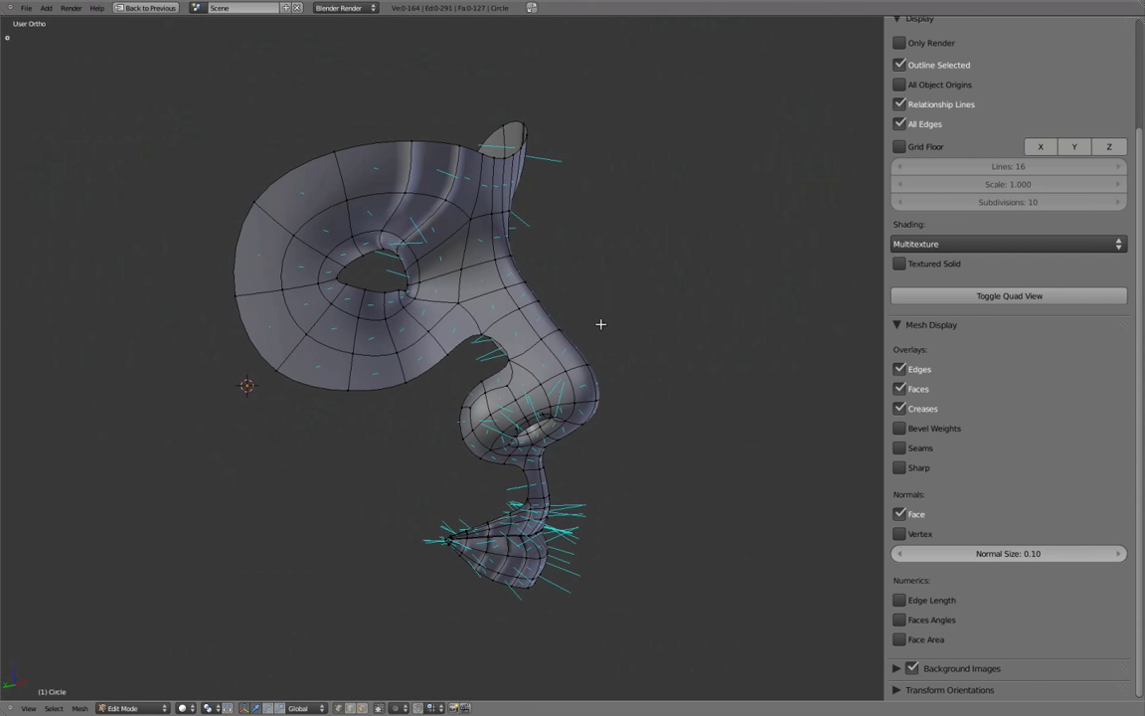
Recalculate the normals outward for all vertices, hide face normals and return to Object Mode
key("a")
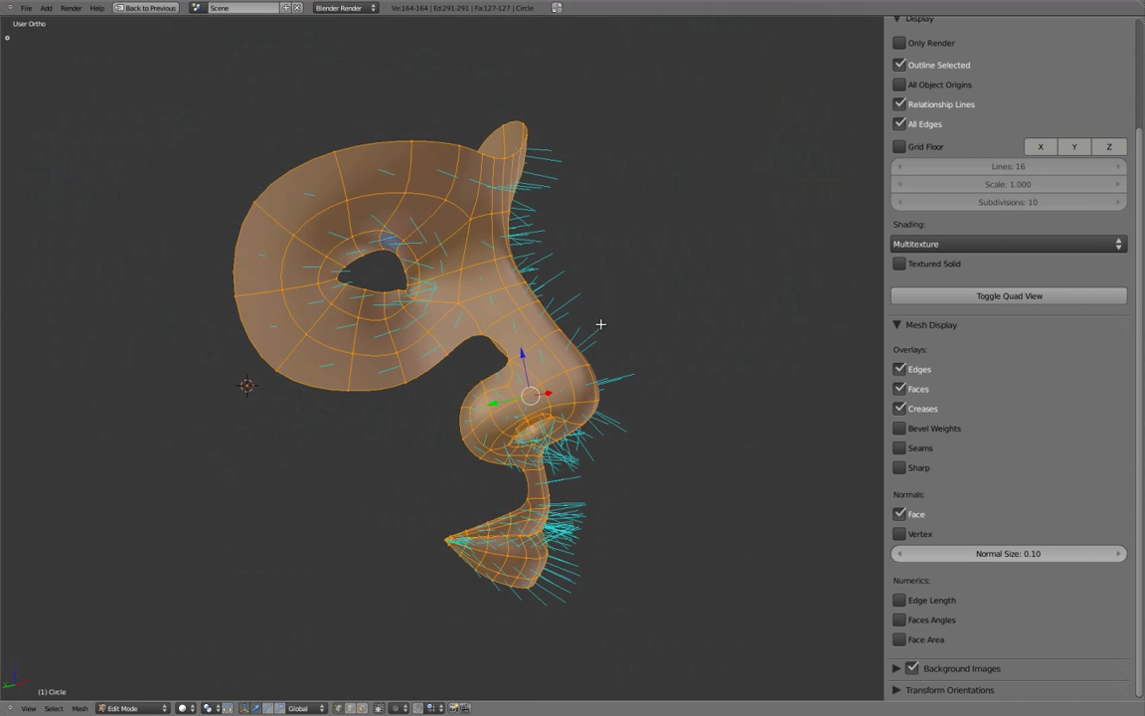
key("a")
mouse_move(653, 337)
middle_mouse_down()
mouse_move(100, 402)
mouse_move(23, 393)
mouse_move(706, 340)
mouse_move(235, 340)
mouse_move(415, 354)
mouse_move(448, 345)
middle_mouse_up()
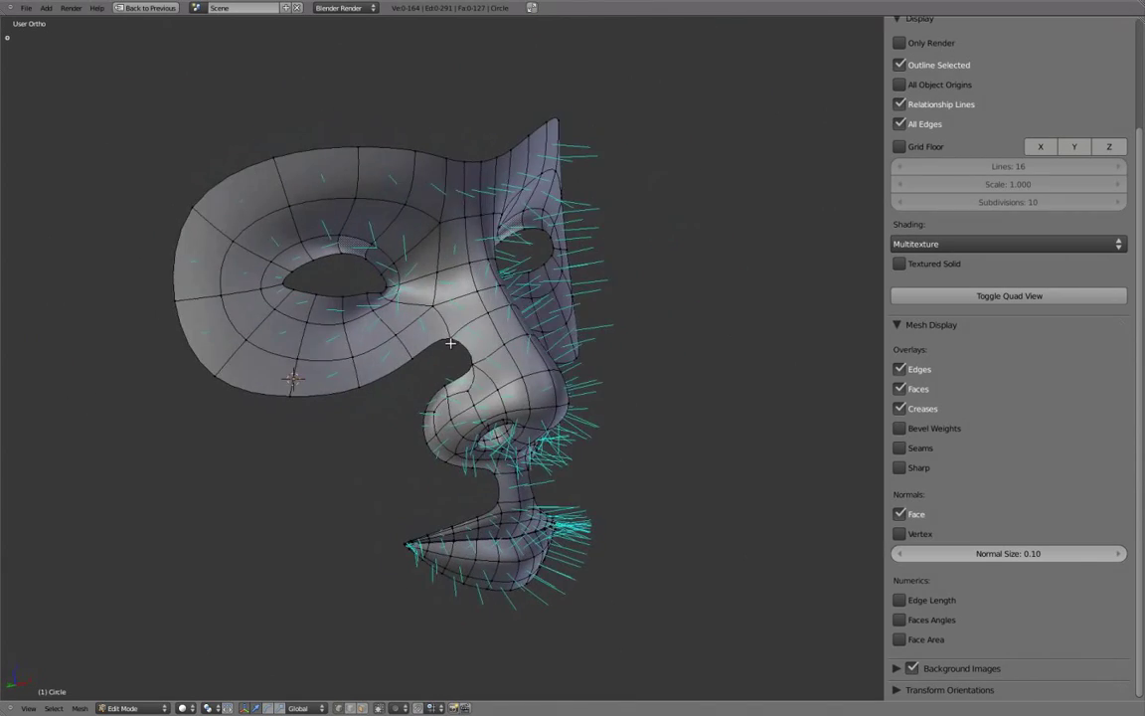
left_click(901, 513)
key("Tab")
middle_click_drag(747, 409, 481, 387)
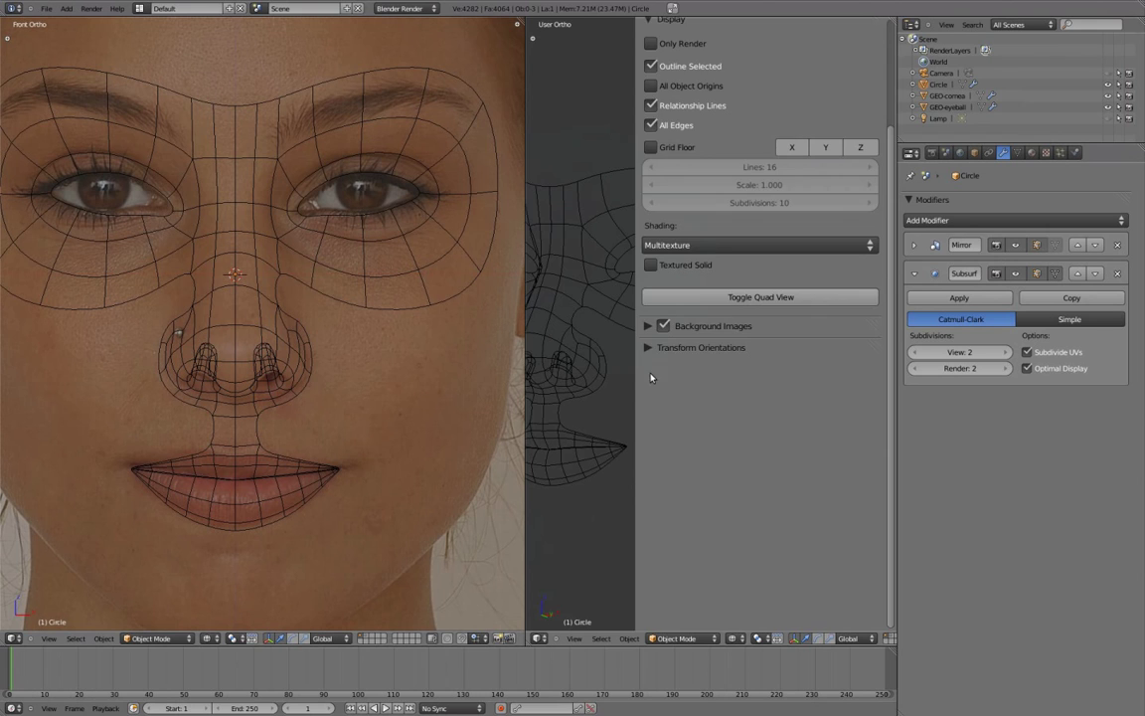
Restore the split front and side views with the right view in Right Ortho
key("n")
middle_click_drag(608, 334, 674, 368)
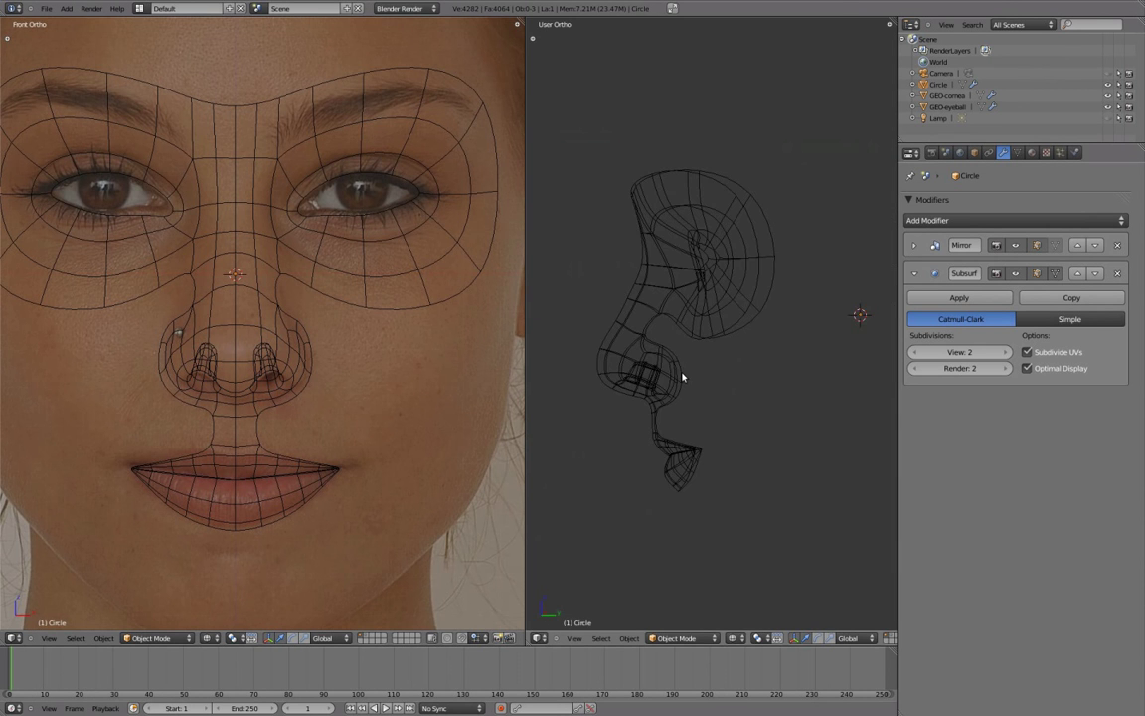
key("KP_3")
scroll(447, 377, "down", 1)
scroll(408, 391, "down", 1)
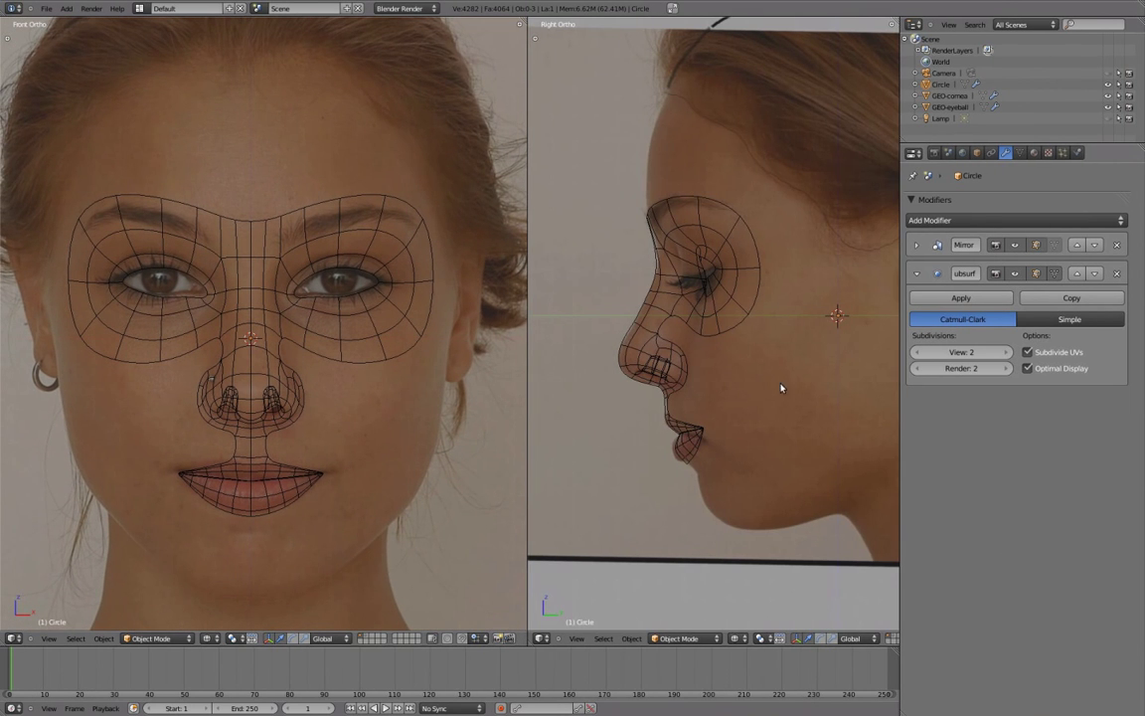
scroll(736, 383, "up", 2)
Select the mask and rename it GEO-body in the Object properties
right_click(716, 380)
scroll(724, 376, "up", 1)
scroll(741, 353, "up", 1)
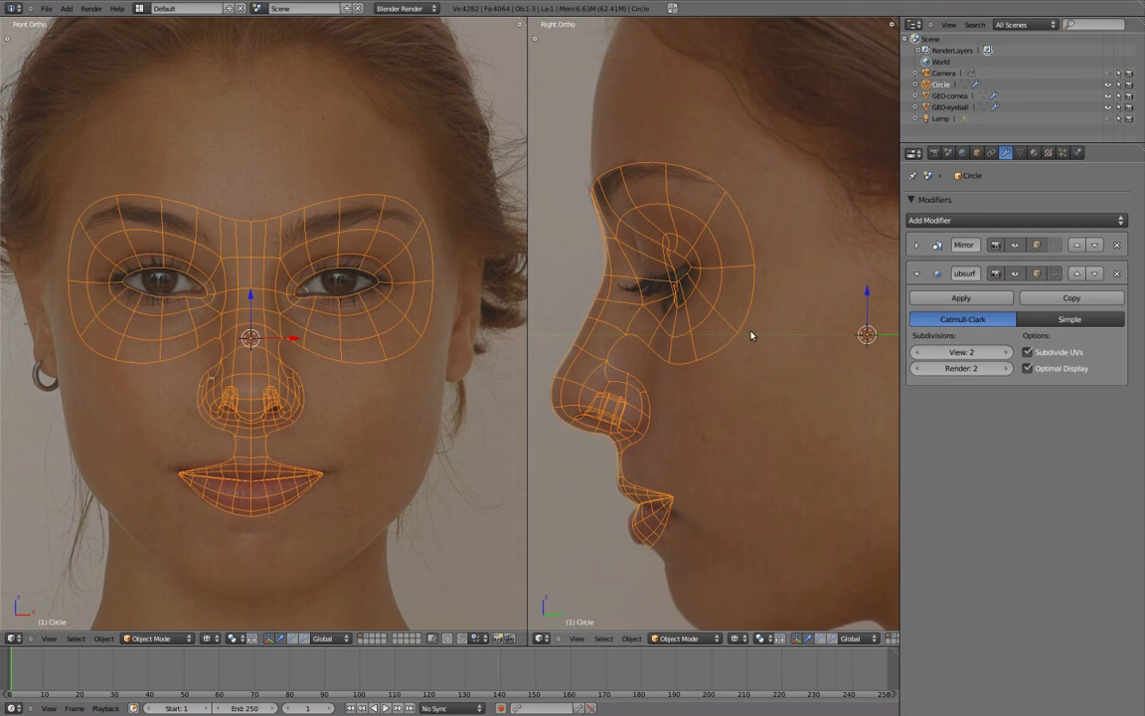
left_click(977, 153)
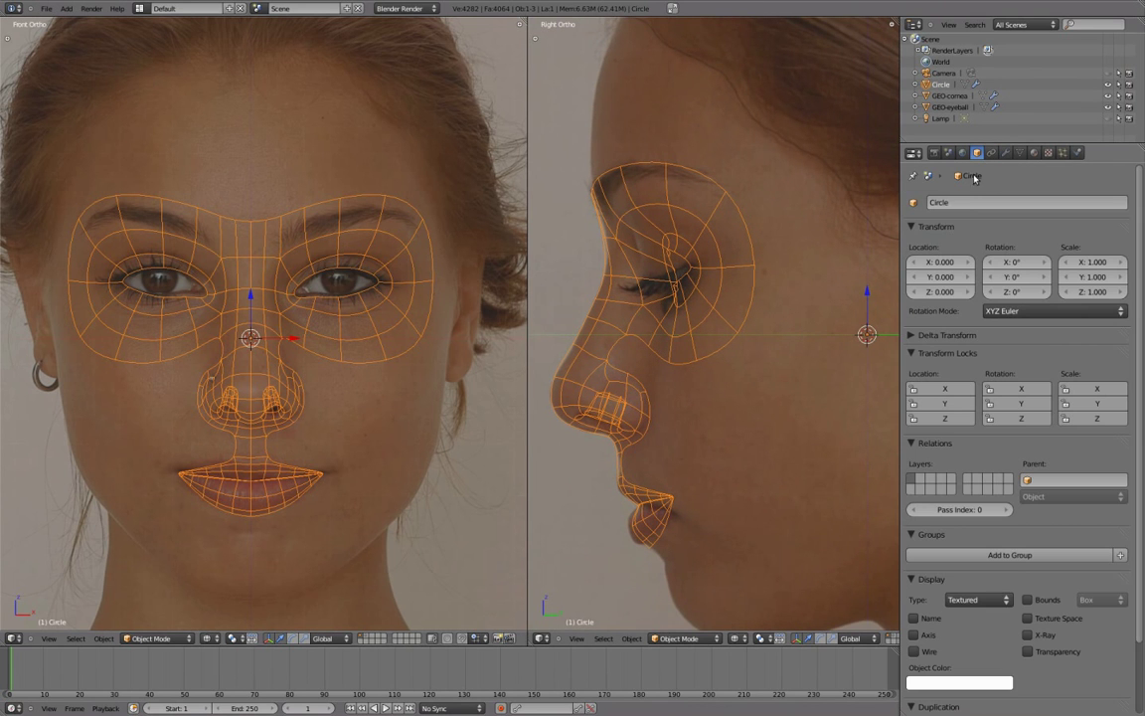
left_click(965, 201)
type("y")
key("Return")
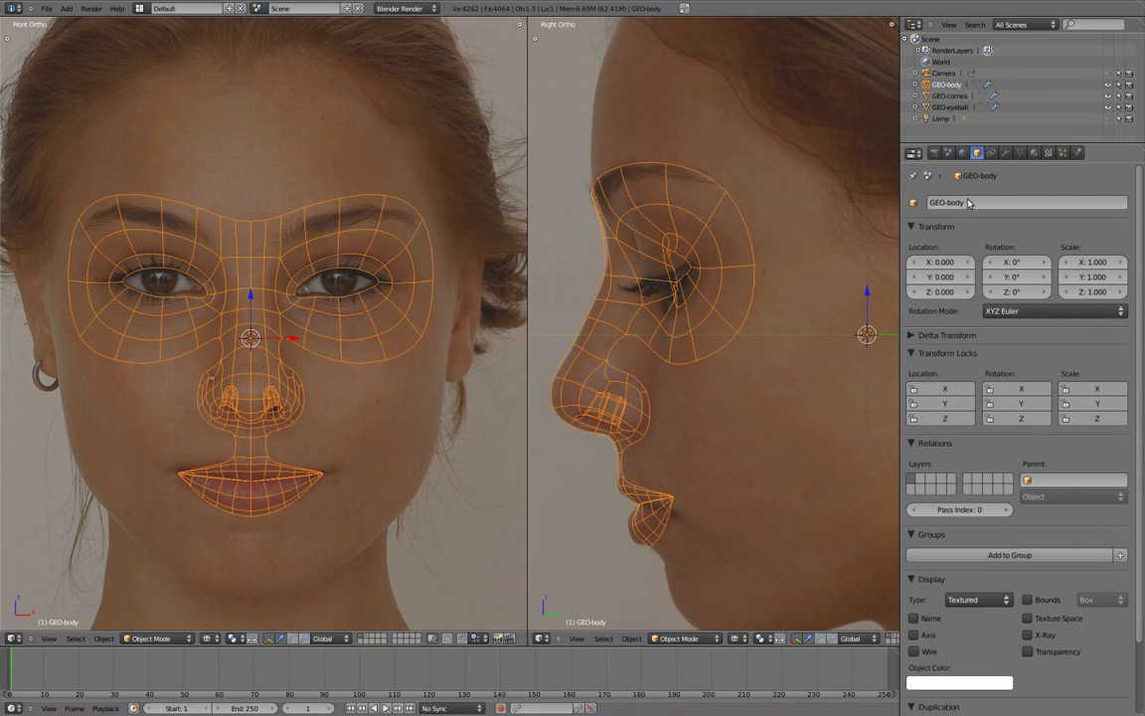
Show the layer holding the eyeball and cornea spheres
scroll(715, 637, "down", 2)
scroll(716, 638, "down", 3)
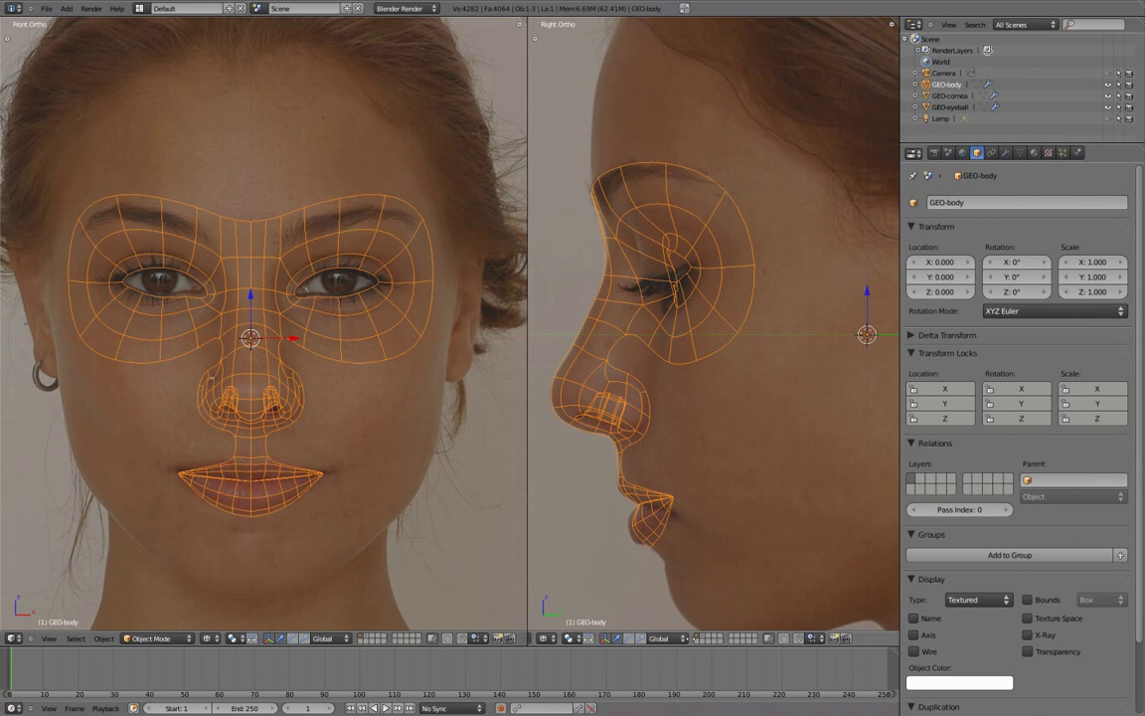
left_click(701, 639, "shift")
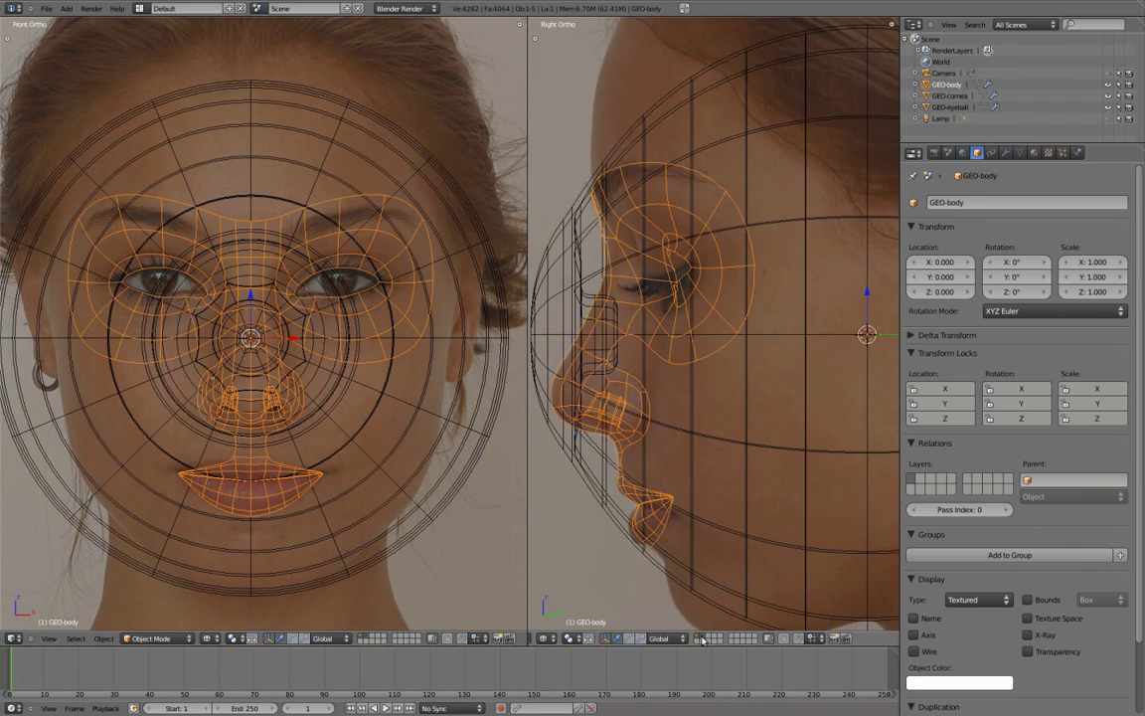
Select GEO-eyeball, frame it, and scale it down to 0.2
right_click(716, 616)
right_click(725, 592, "shift")
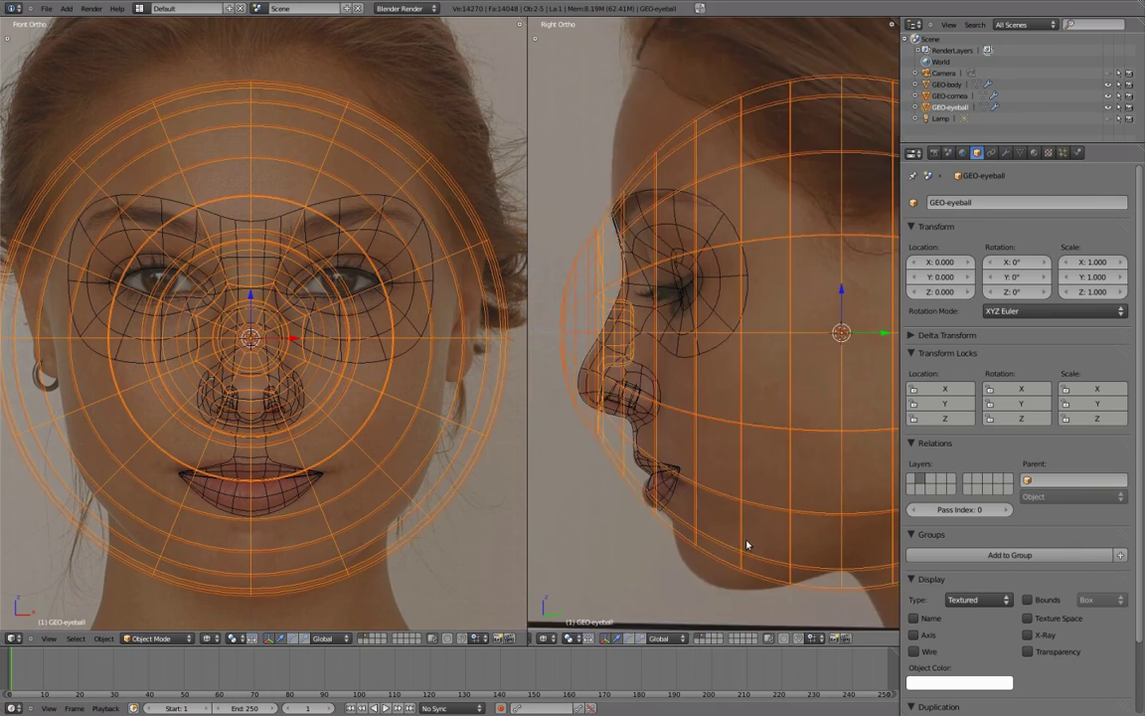
key("KP_Decimal")
key("s")
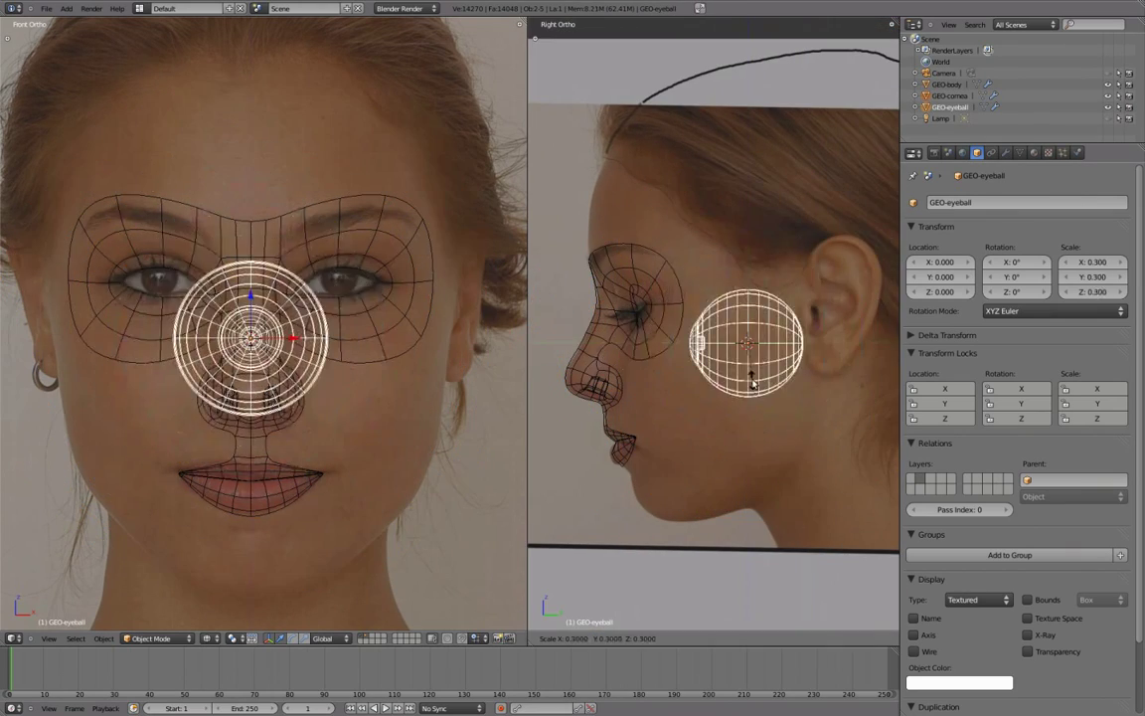
left_click(751, 376)
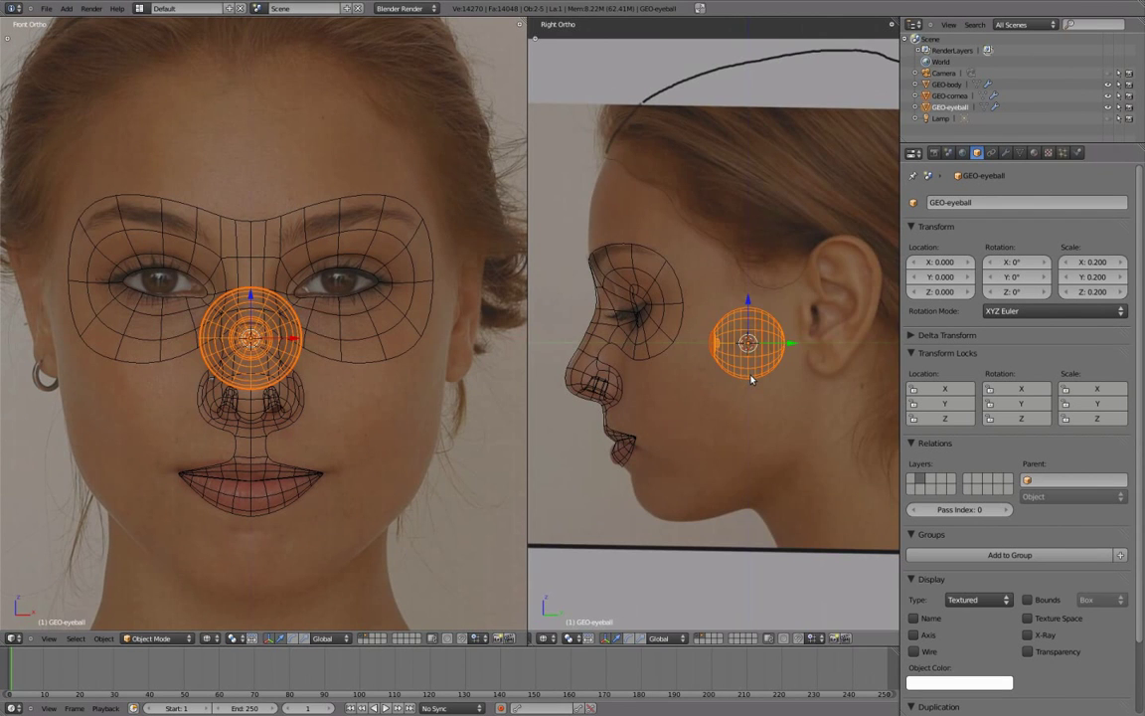
scroll(751, 376, "up", 3)
Move the eyeball into the eye socket at X 0.334, Y -0.419, Z 0.227
key("g")
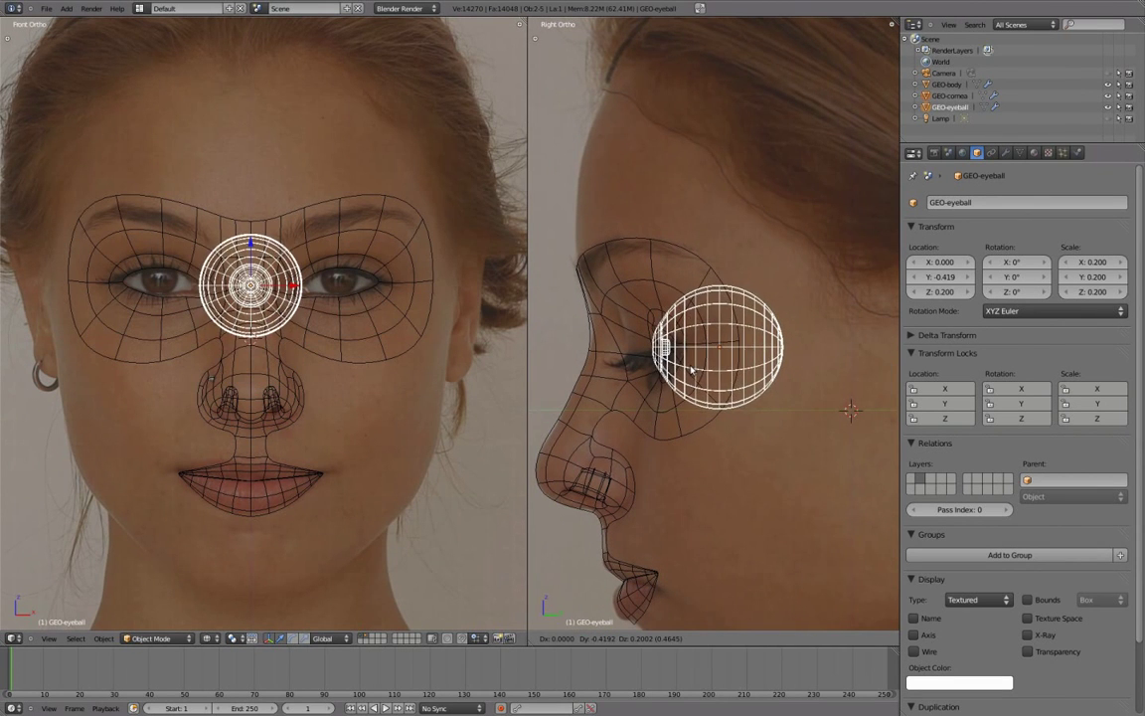
left_click(692, 370)
scroll(384, 281, "up", 4)
key("g")
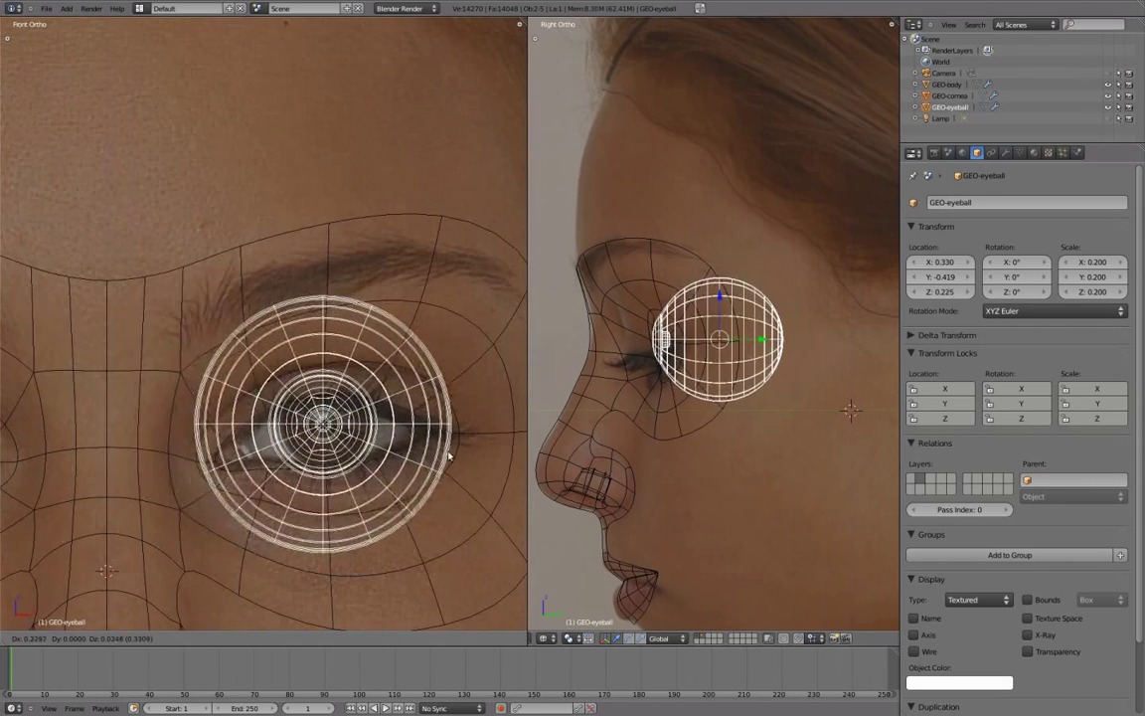
left_click(447, 455)
scroll(363, 397, "up", 3)
key("g")
left_click(310, 397)
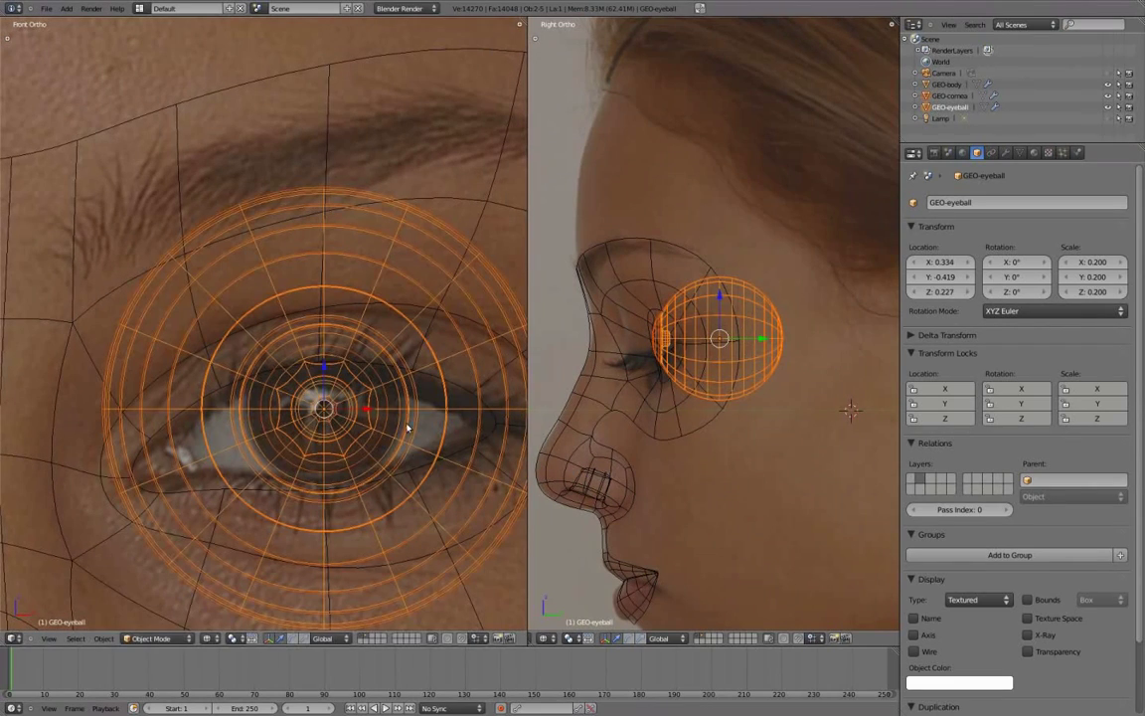
scroll(664, 371, "up", 2)
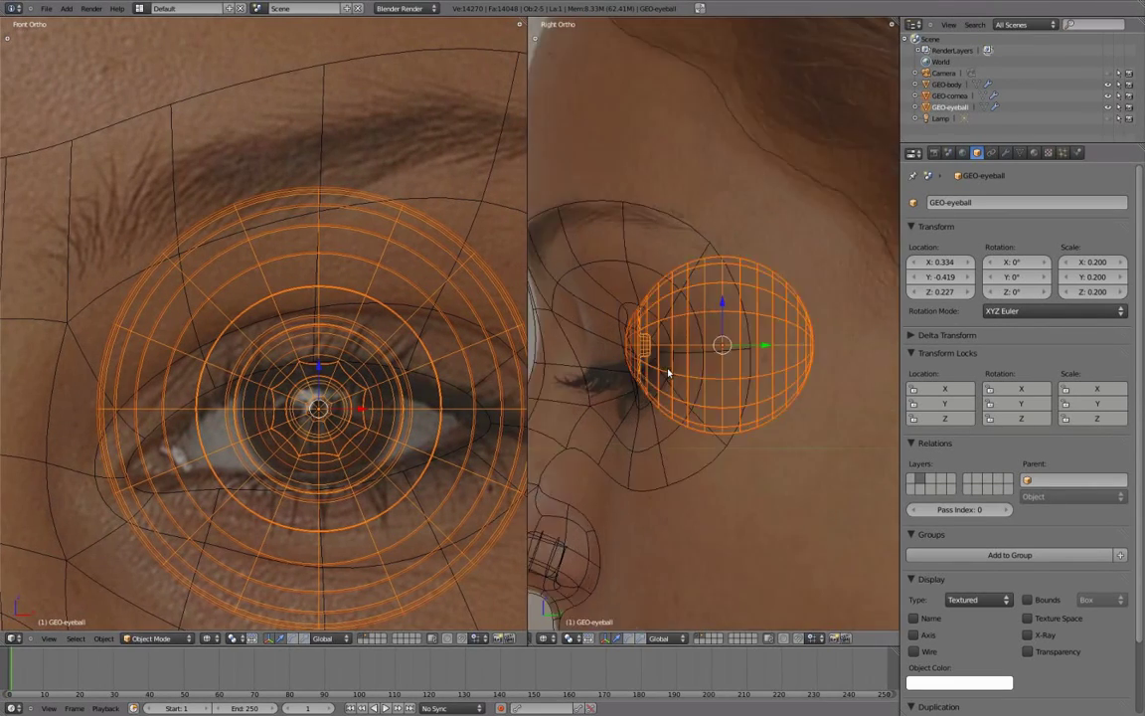
scroll(726, 378, "up", 2)
scroll(722, 397, "up", 1)
scroll(722, 397, "down", 3)
Select GEO-cornea and set its Display Type to Solid
mouse_move(721, 397)
middle_mouse_down()
mouse_move(703, 228)
mouse_move(712, 407)
middle_mouse_up()
key("z")
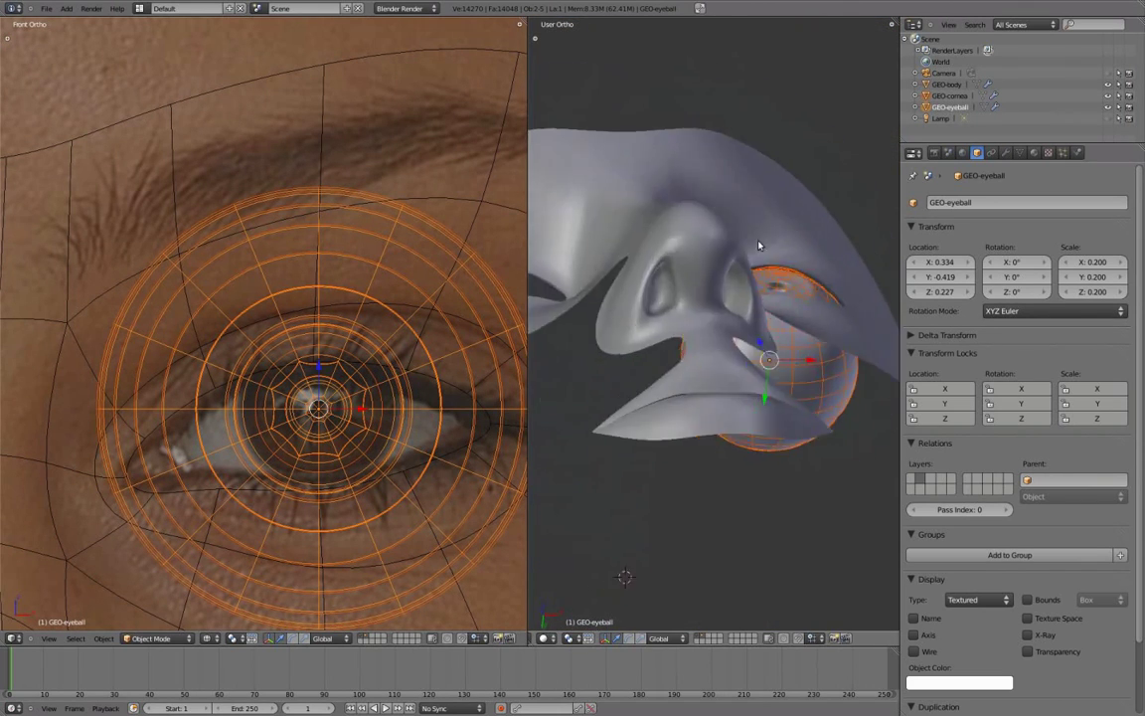
scroll(712, 407, "up", 3)
scroll(756, 319, "up", 2)
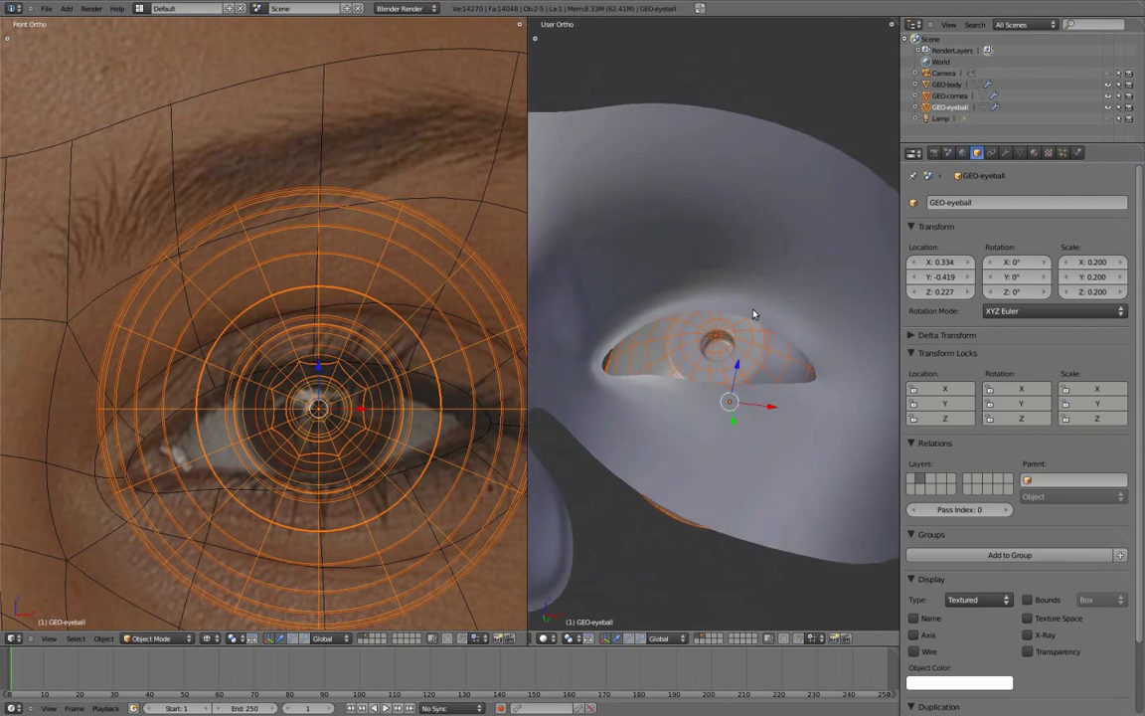
scroll(696, 299, "up", 2)
right_click(667, 363)
scroll(754, 332, "down", 2)
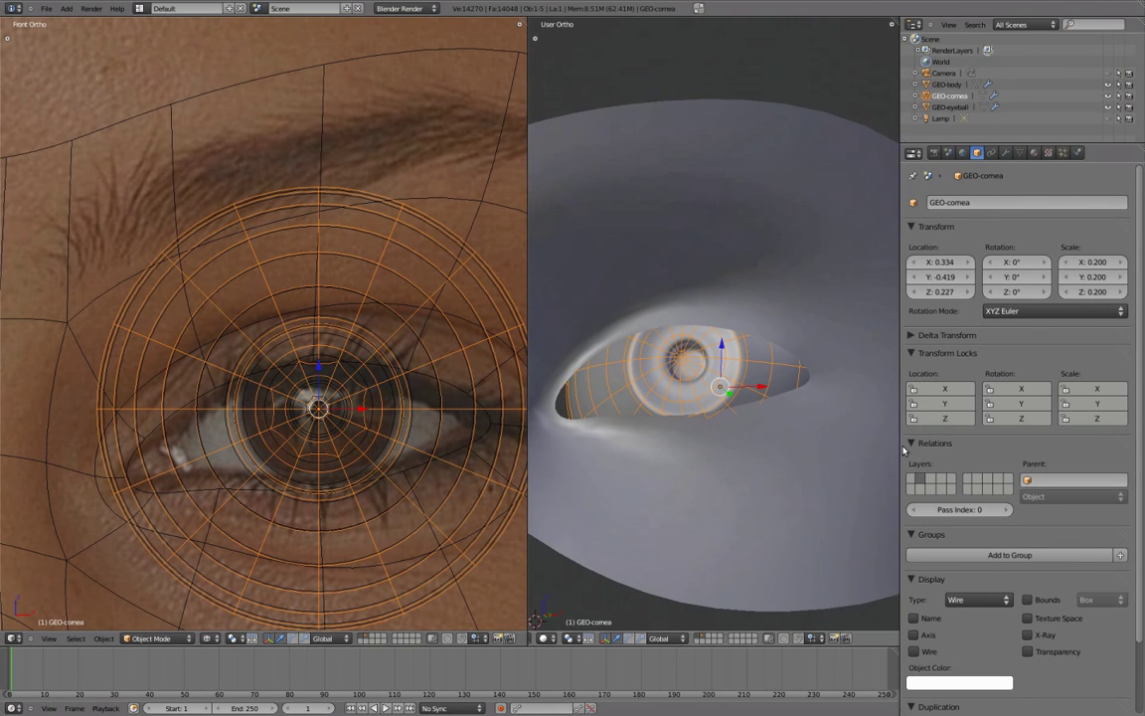
scroll(945, 542, "down", 2)
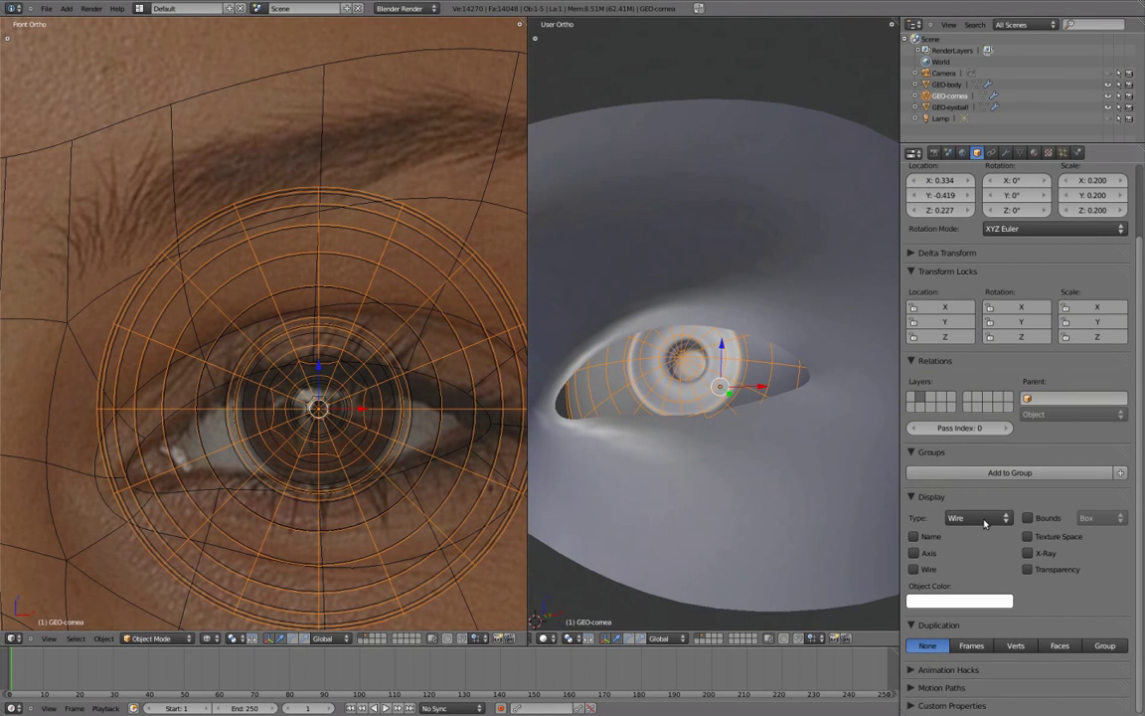
left_click(985, 523)
left_click(956, 471)
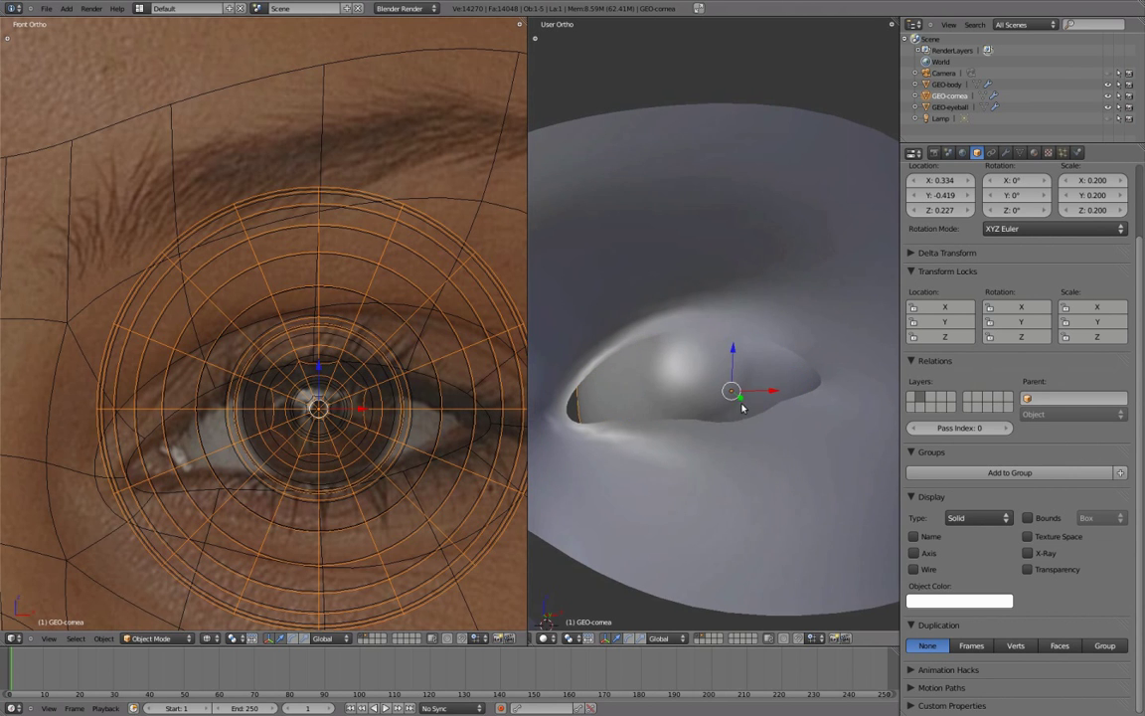
Return to the Right Ortho side view in solid shading and select GEO-body
key("a")
middle_click_drag(695, 440, 728, 414)
key("KP_3")
key("z")
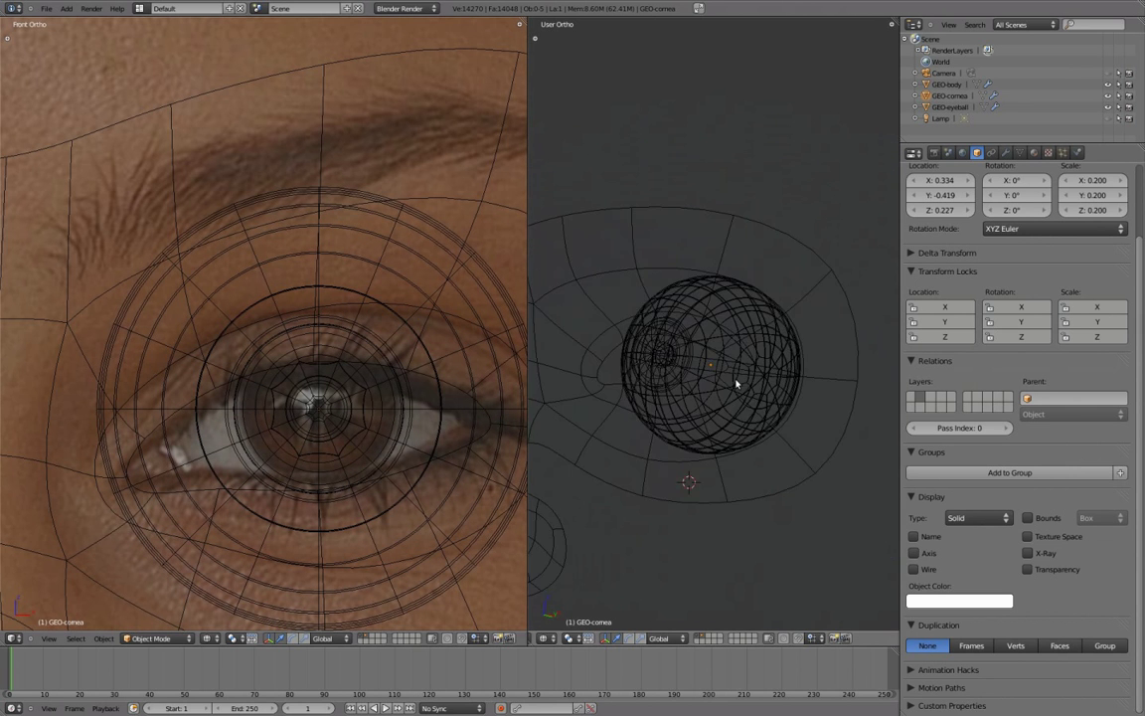
key("z")
right_click(755, 473)
scroll(726, 416, "up", 5)
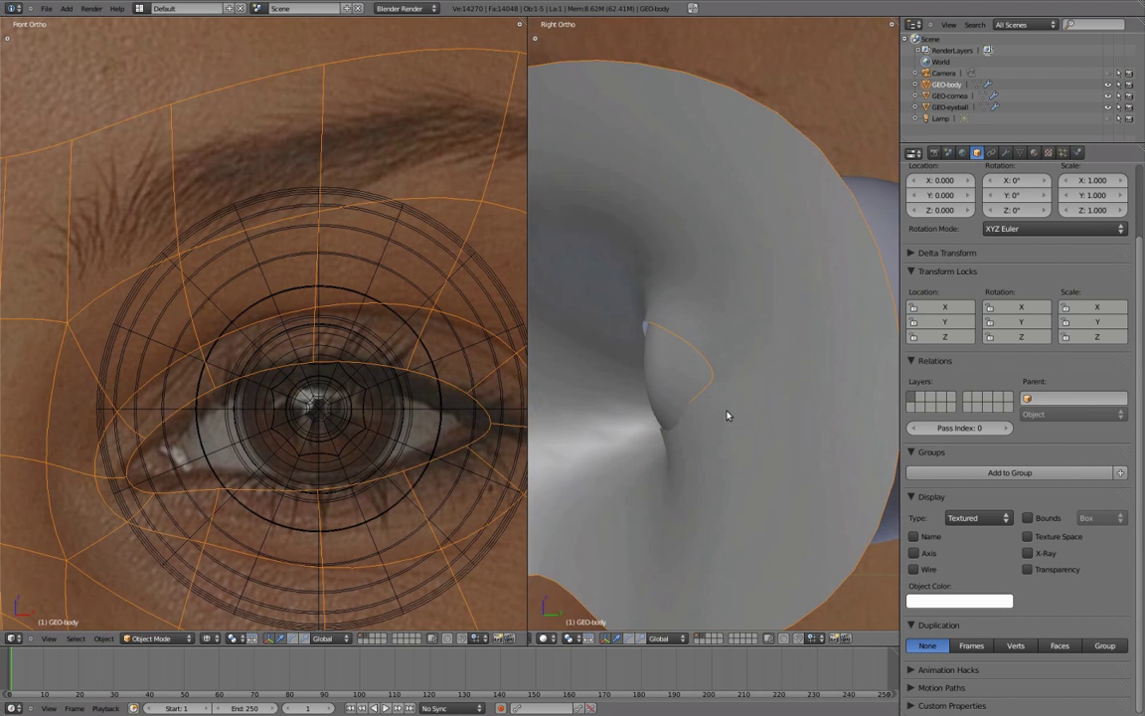
Check an eye-corner vertex of GEO-body in wireframe, then select the eyeball sphere
key("Tab")
key("z")
right_click(716, 373)
key("z")
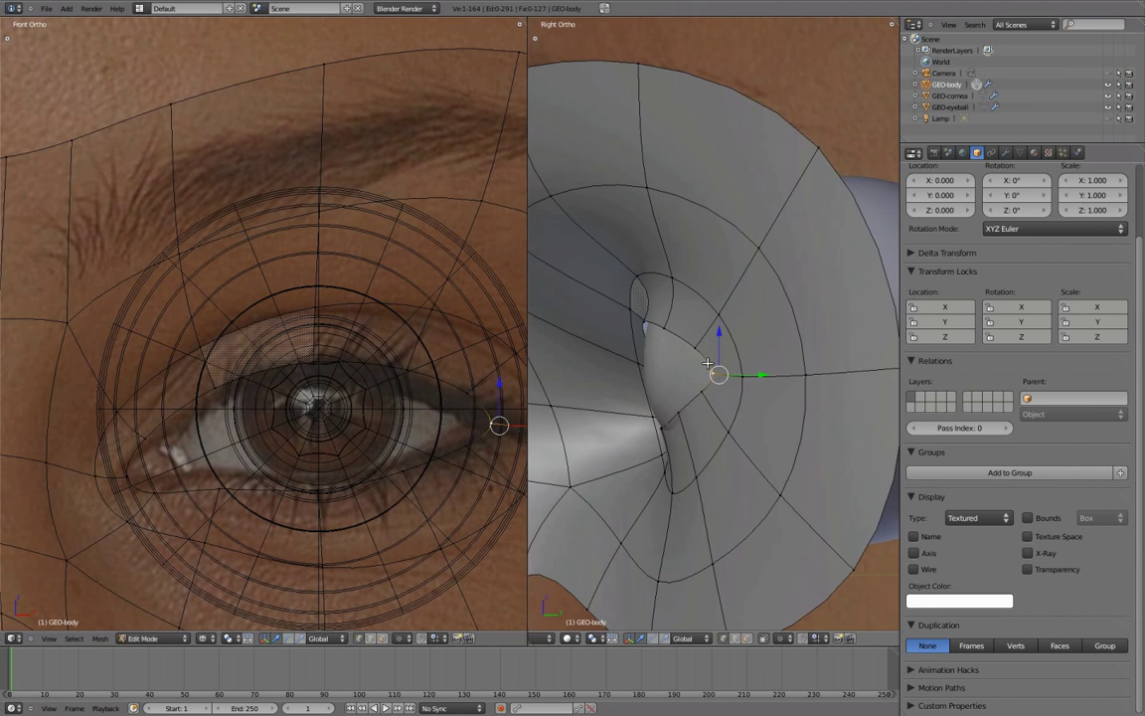
key("Tab")
key("z")
right_click(794, 230)
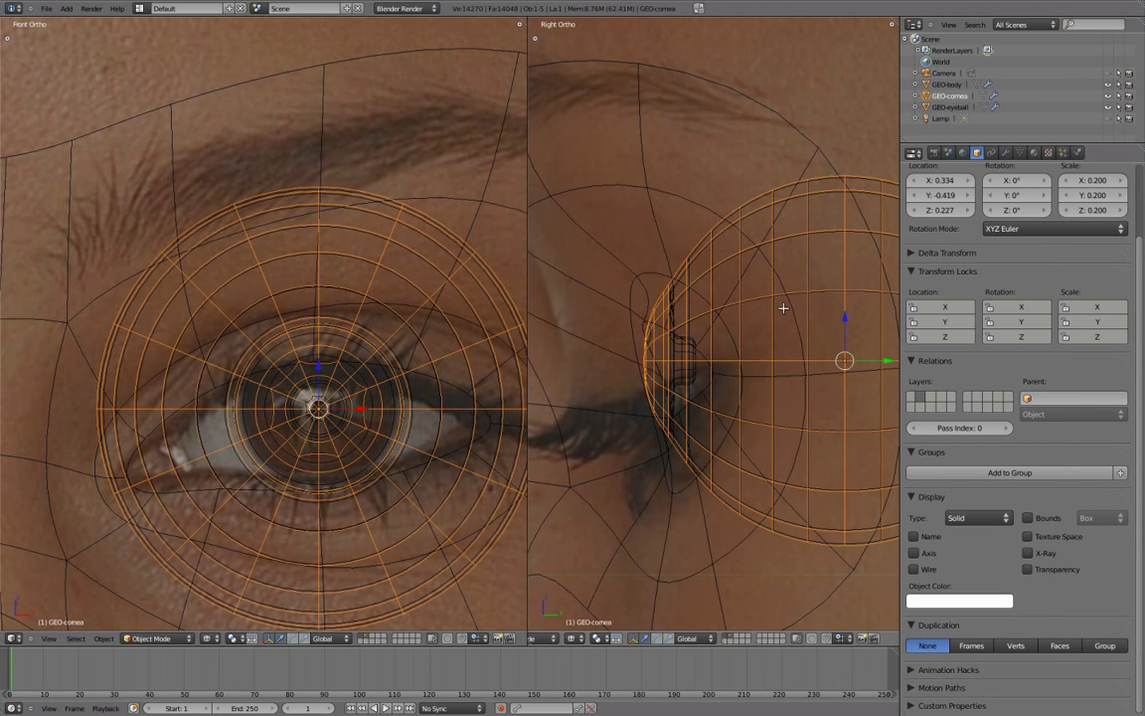
right_click(325, 464)
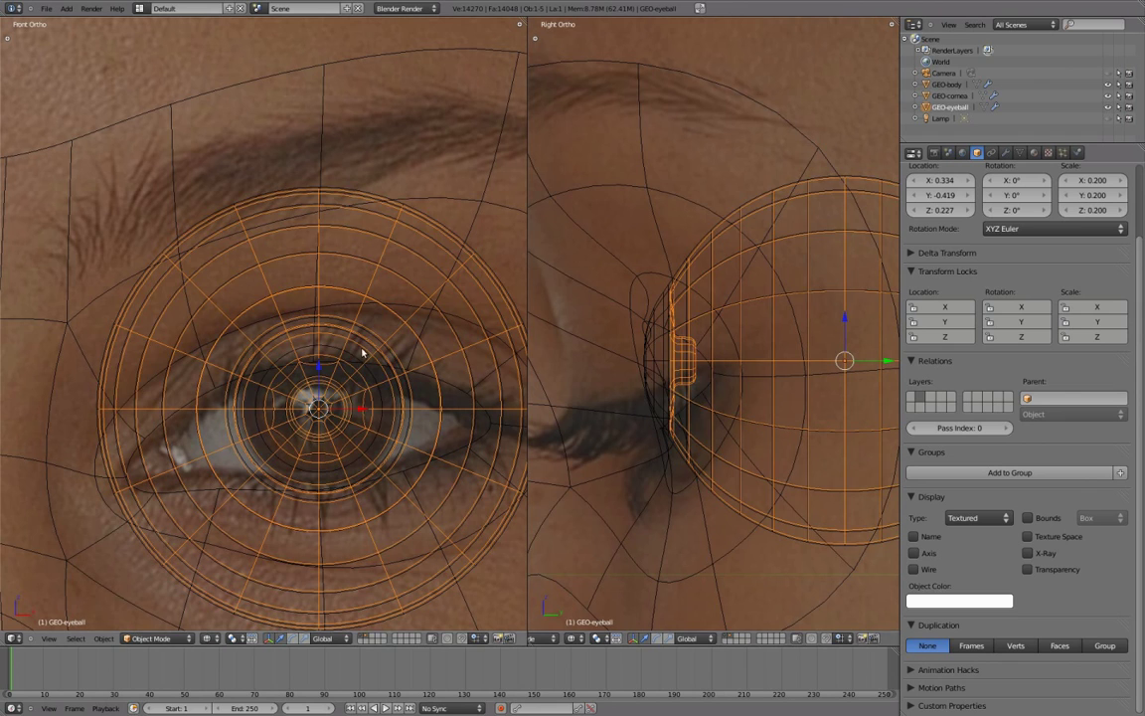
Maximize the side view in solid shading and edit GEO-body around the eye socket
key("a")
key("ctrl+Up")
mouse_move(726, 397)
middle_mouse_down()
mouse_move(581, 362)
mouse_move(776, 361)
middle_mouse_up()
key("z")
right_click(697, 328)
key("Tab")
mouse_move(703, 365)
middle_mouse_down()
mouse_move(488, 352)
mouse_move(429, 583)
mouse_move(537, 504)
mouse_move(673, 573)
mouse_move(501, 455)
mouse_move(486, 363)
mouse_move(688, 435)
mouse_move(680, 460)
middle_mouse_up()
scroll(673, 572, "down", 3)
In top wireframe view, select GEO-eyeball and shift it along X to 0.310
key("KP_7")
key("Tab")
key("z")
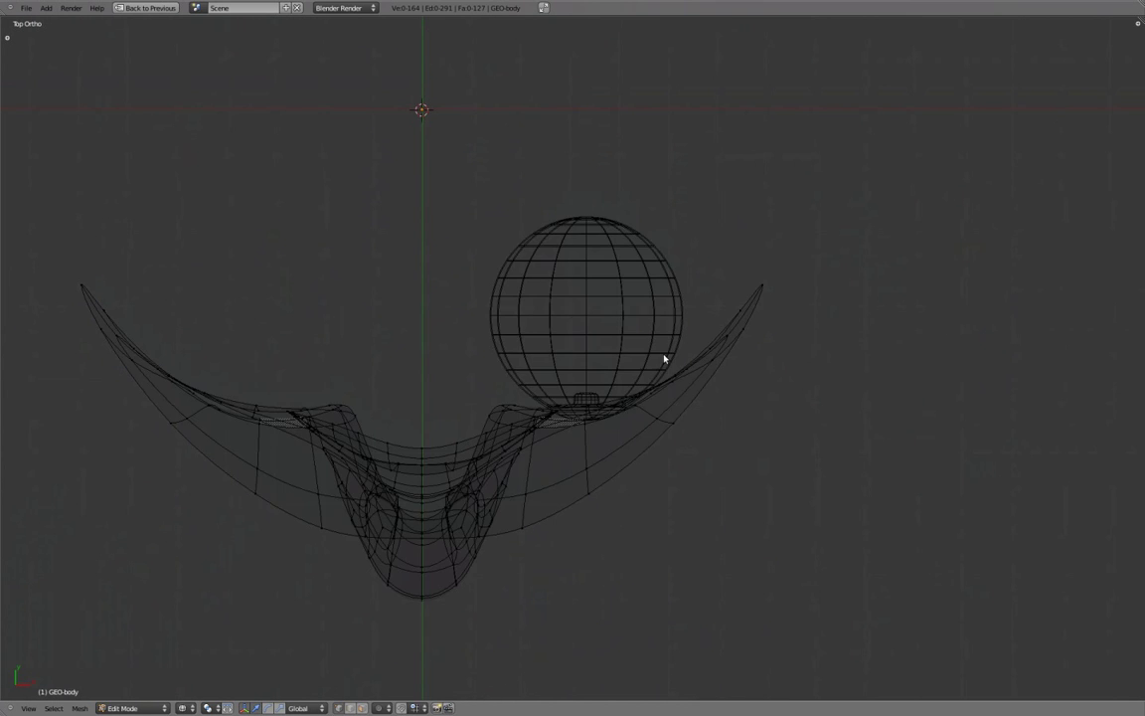
right_click(662, 346)
scroll(709, 326, "up", 1)
scroll(690, 335, "up", 2)
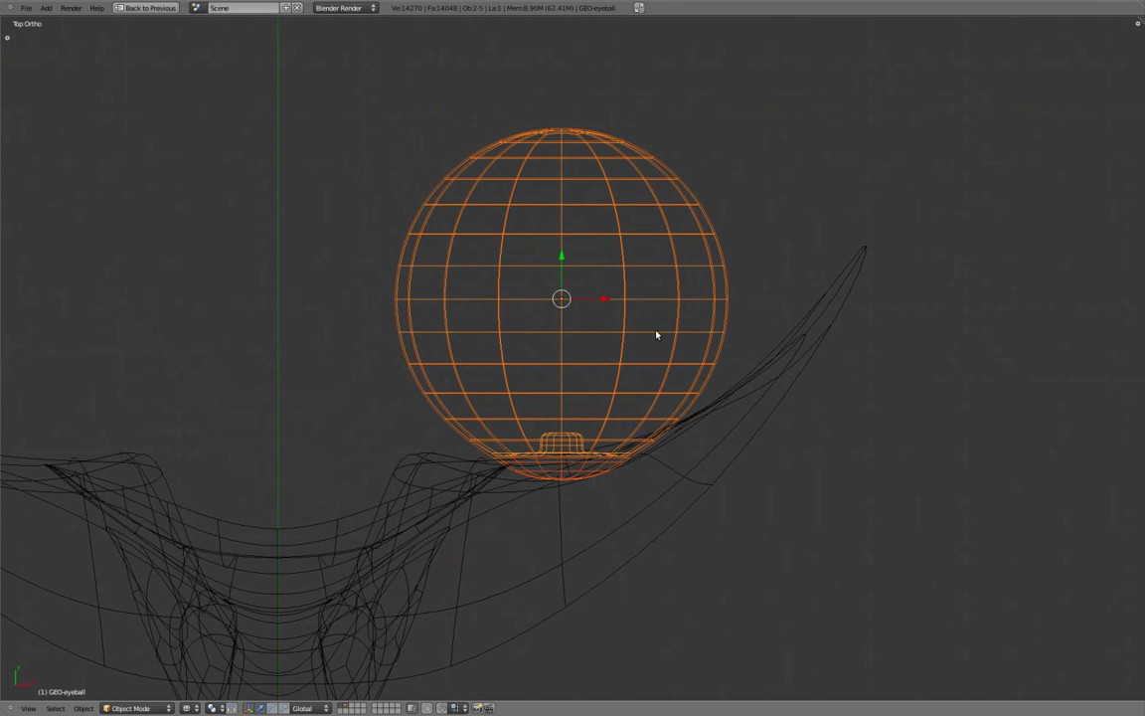
key("g")
key("x")
left_click(651, 365)
Rotate the eyeball 7.539° about Z and push it back along Y to -0.455
key("ctrl+Up")
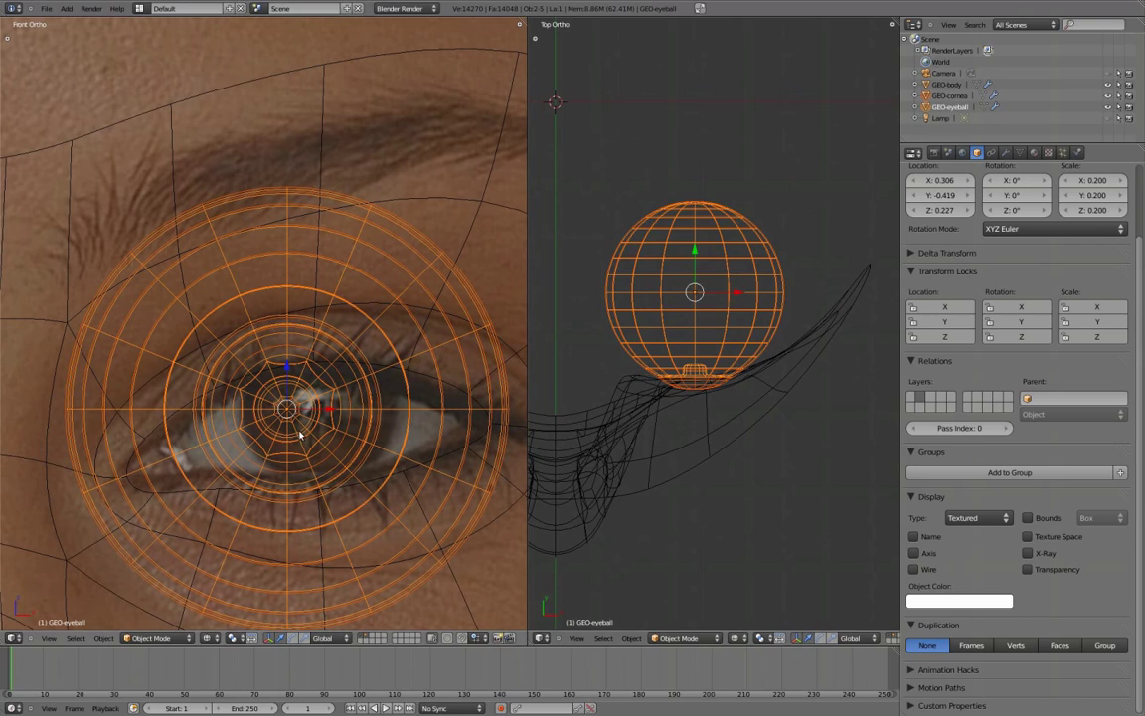
scroll(744, 363, "up", 2)
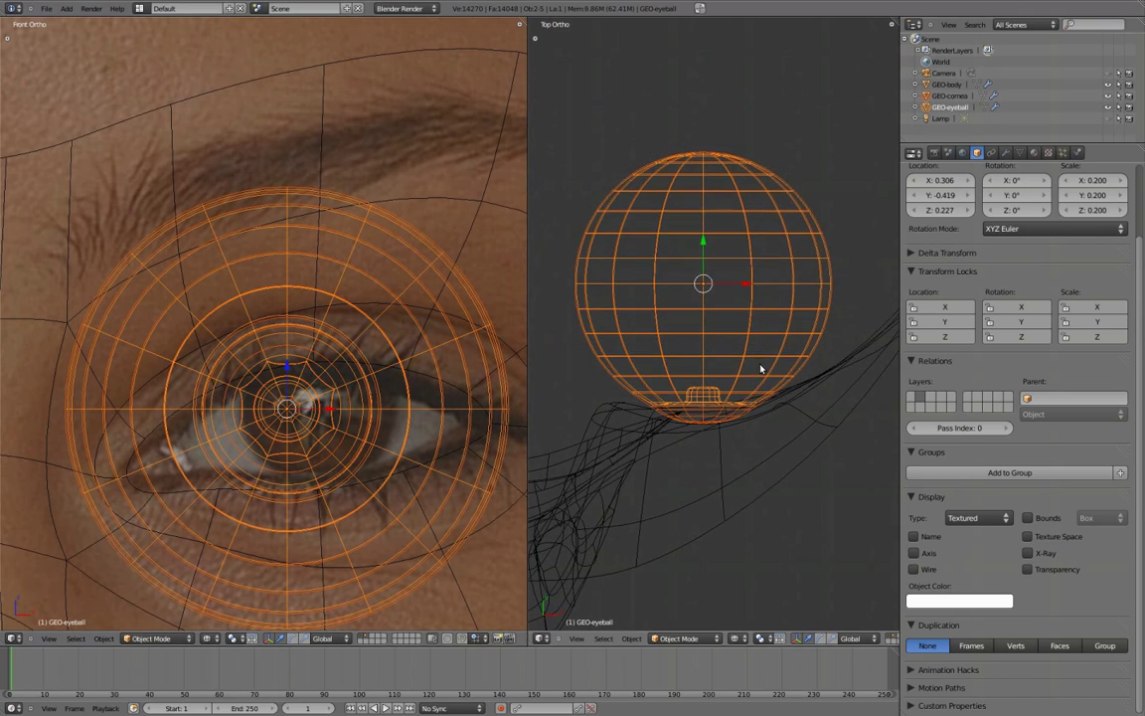
key("r")
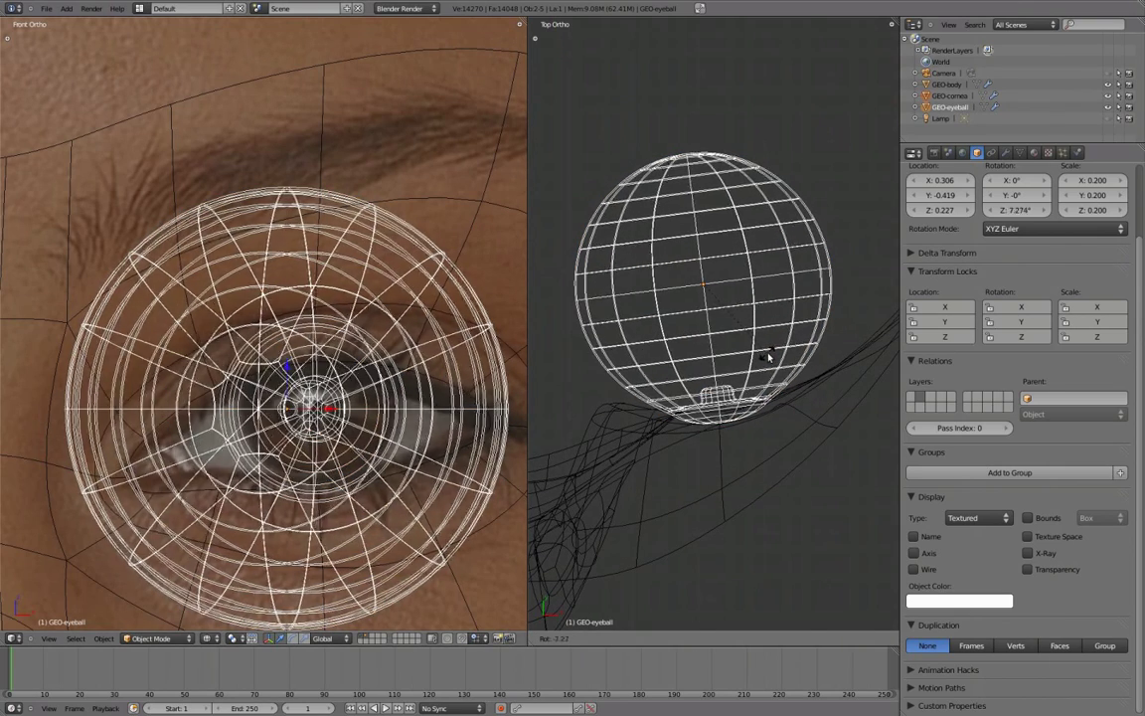
left_click(769, 357)
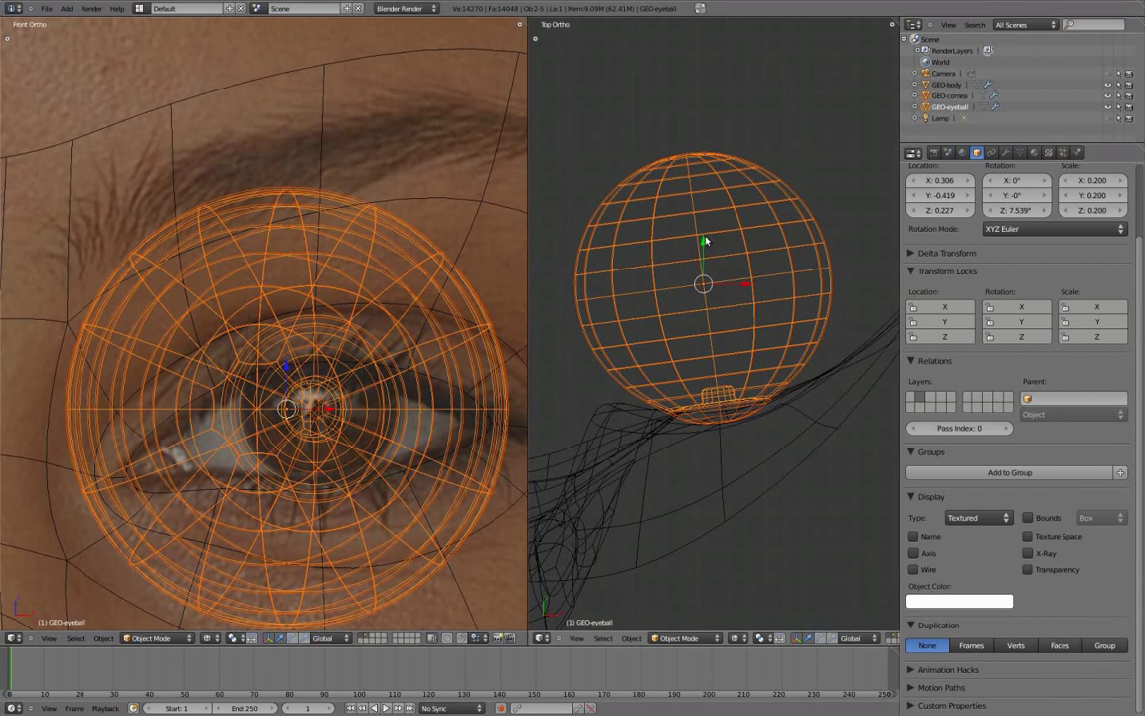
key("z")
key("g")
key("y")
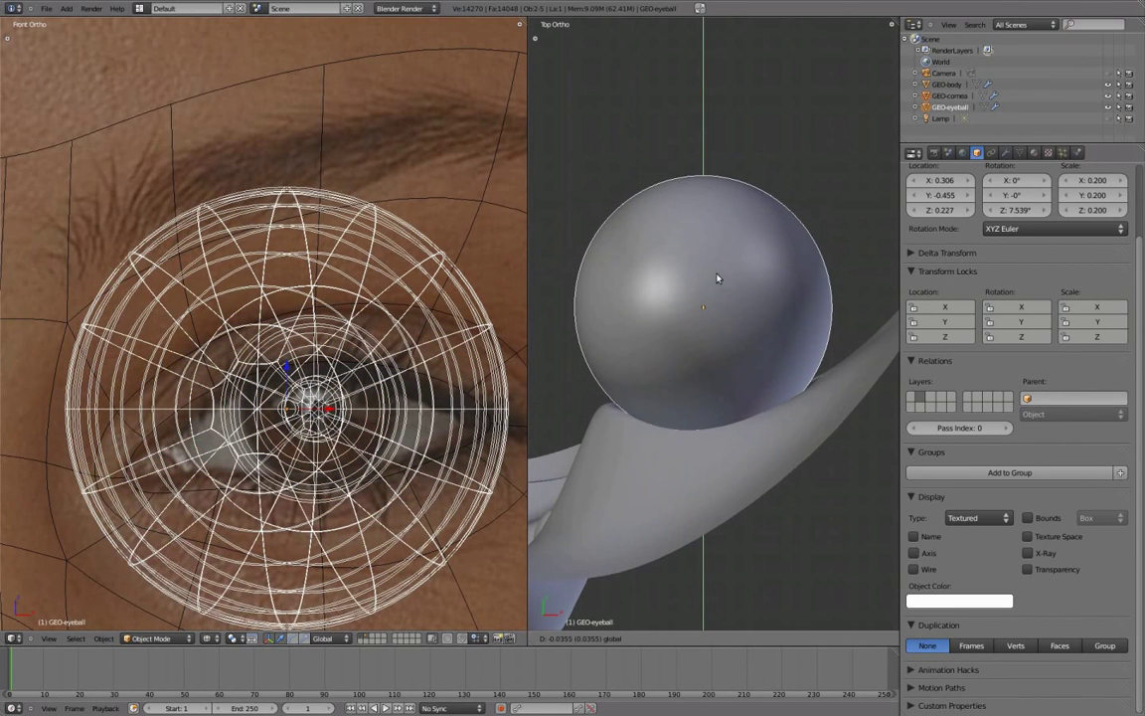
left_click(754, 312)
key("r")
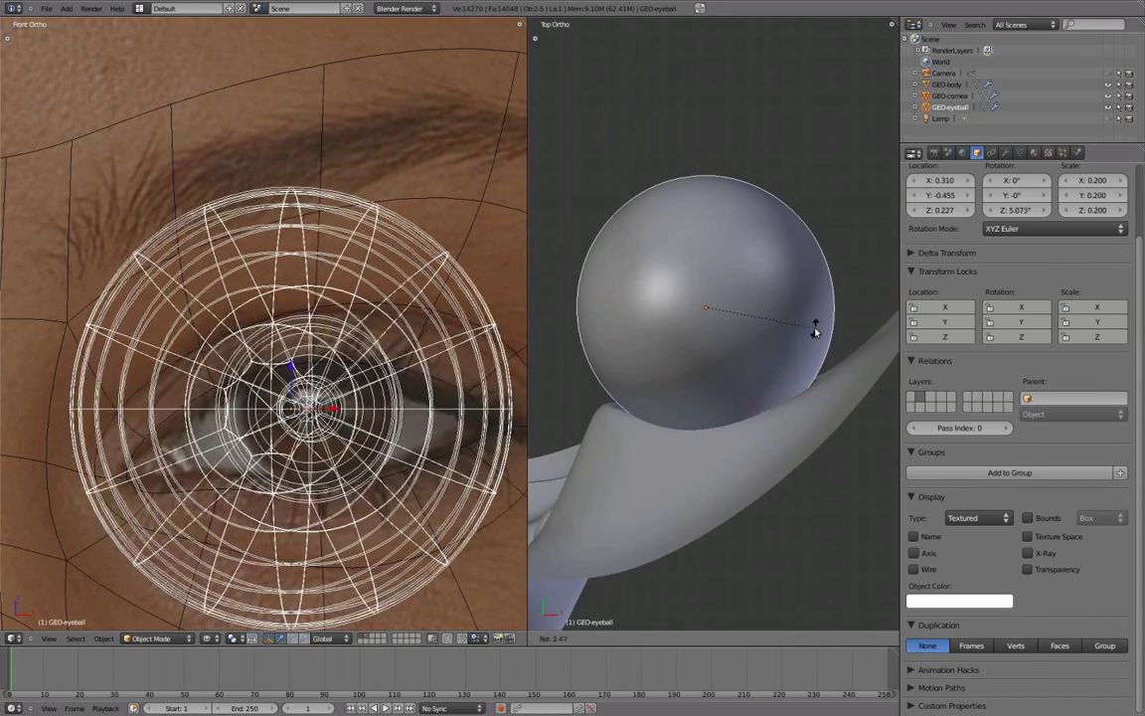
left_click(813, 328)
Select the GEO-body mask and enter Edit Mode in a maximized view
mouse_move(812, 328)
middle_mouse_down()
mouse_move(650, 270)
mouse_move(713, 209)
mouse_move(741, 292)
middle_mouse_up()
right_click(741, 293)
key("ctrl+Up")
key("Tab")
Select the eyelid edge loop and slide it along Y to hug the eyeball
mouse_move(596, 485)
middle_mouse_down()
mouse_move(452, 582)
mouse_move(468, 626)
mouse_move(555, 356)
middle_mouse_up()
key("z")
right_click(555, 356, "alt")
key("z")
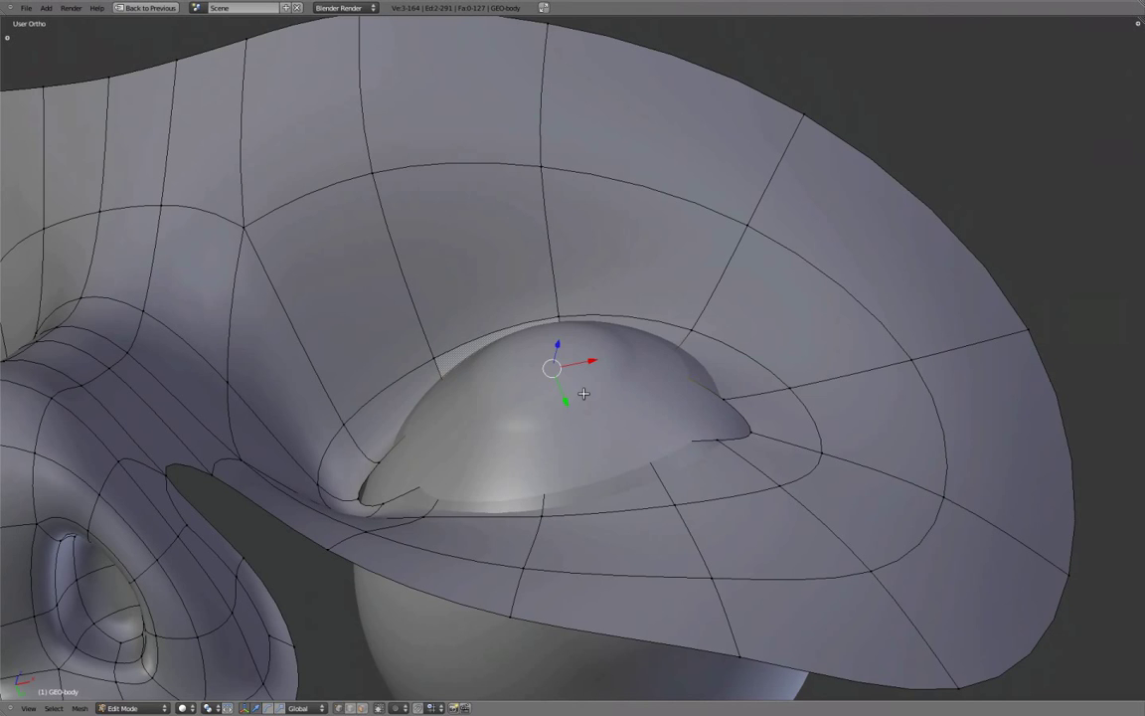
key("g")
key("y")
key("z")
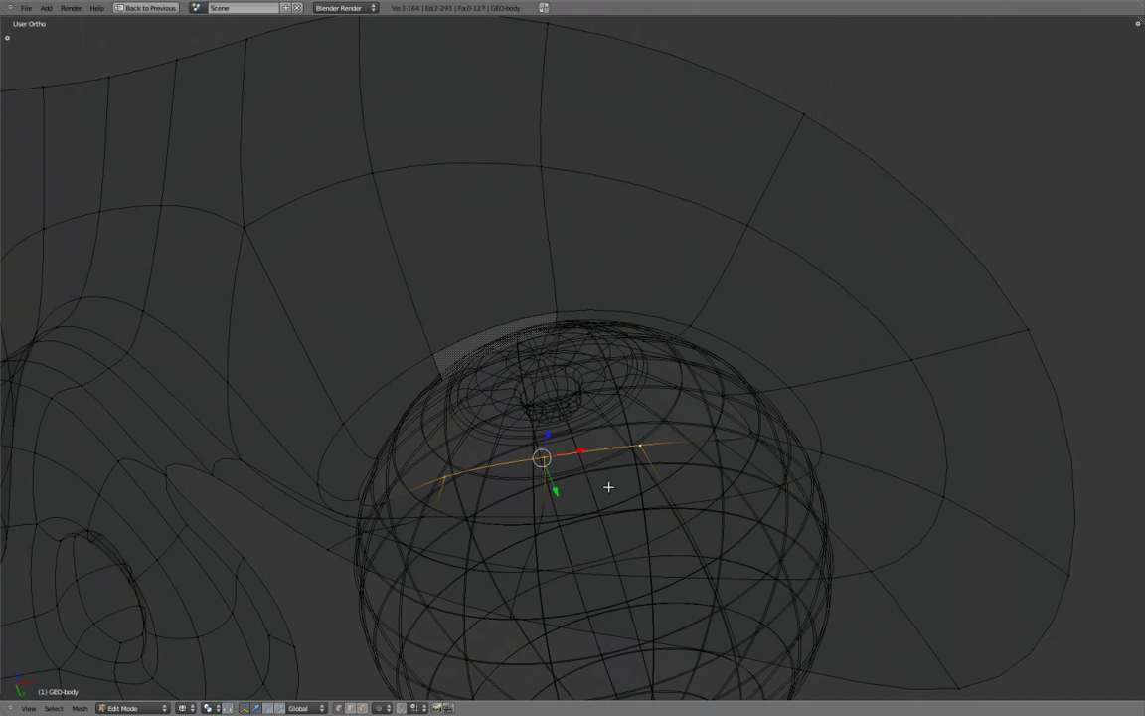
key("z")
left_click(486, 455)
Nudge the eyelid loop further along Y, checking its fit in wireframe
key("g")
key("y")
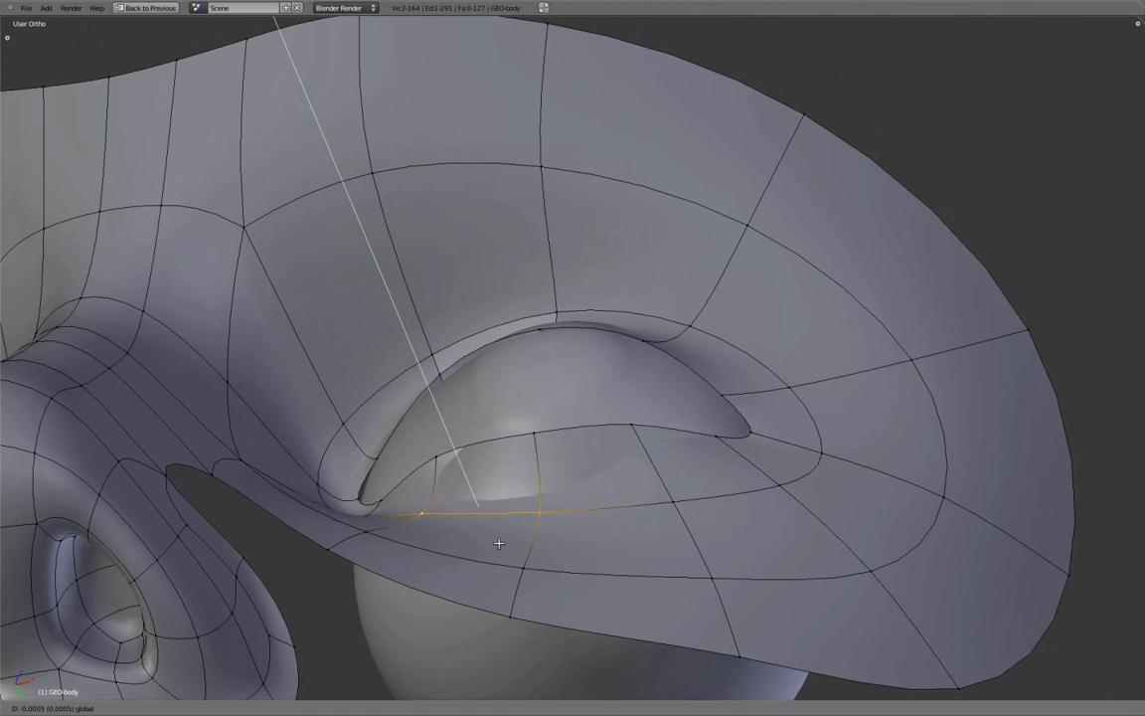
left_click(498, 536)
key("z")
key("g")
key("y")
left_click(332, 549)
key("z")
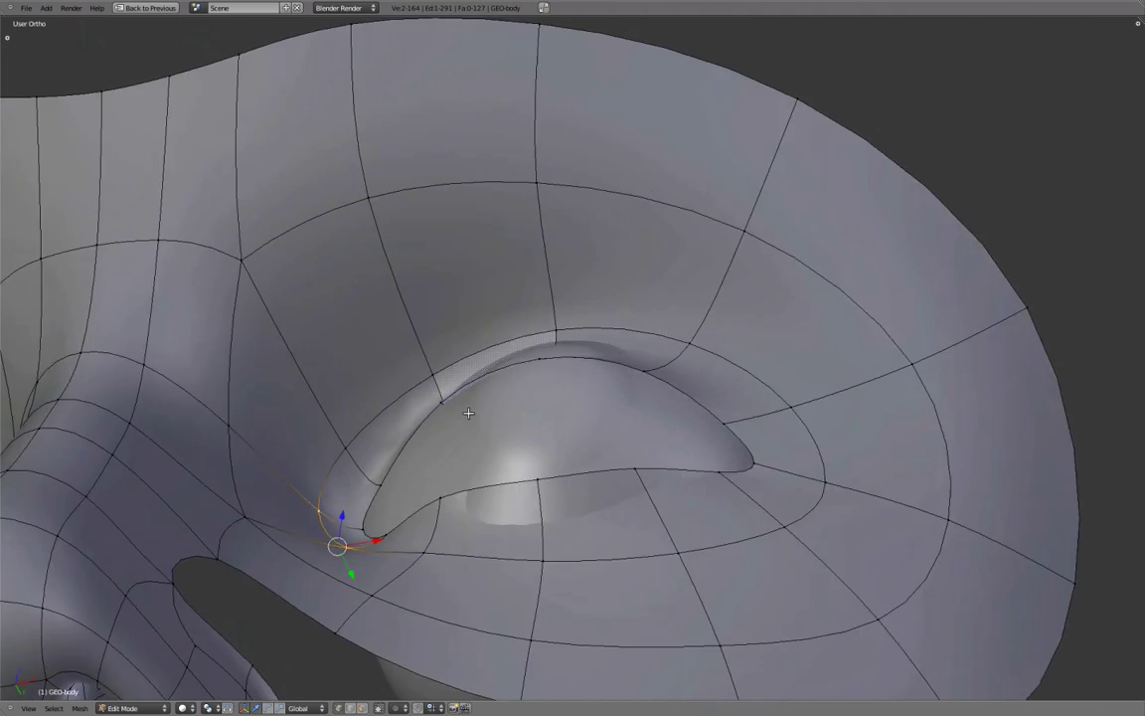
Select two upper-eyelid vertices and return to the split layout with the reference photo
right_click(454, 360)
right_click(704, 336, "ctrl")
mouse_move(645, 423)
middle_mouse_down()
mouse_move(620, 465)
mouse_move(721, 401)
middle_mouse_up()
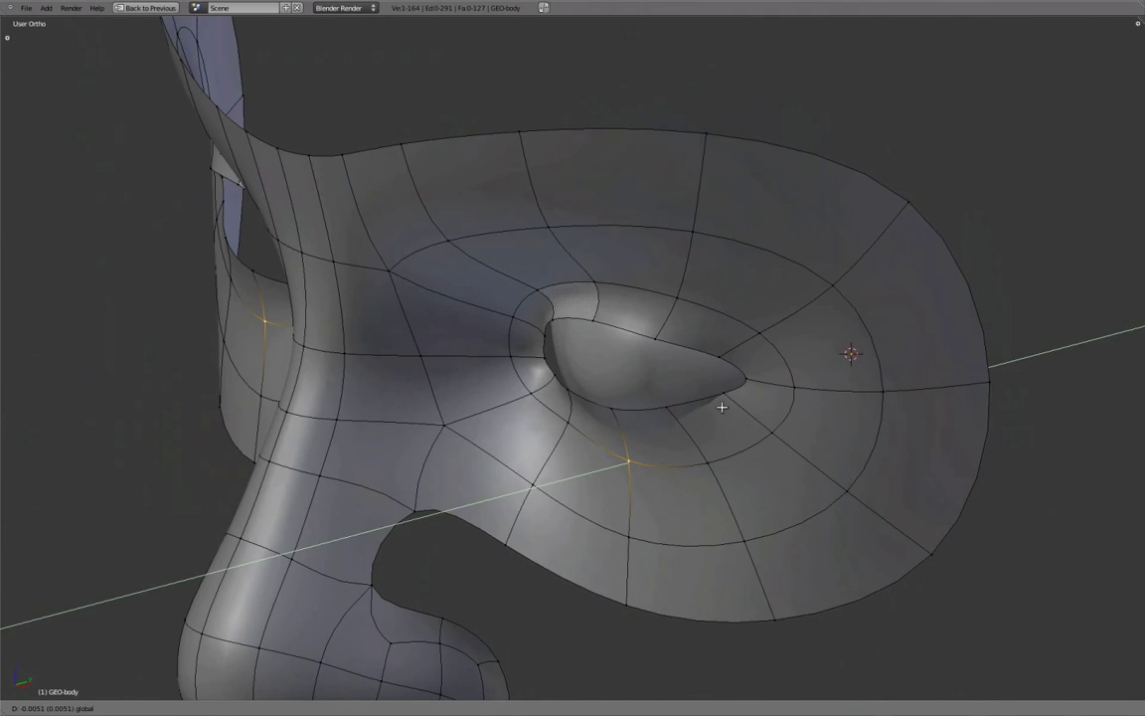
key("ctrl+Up")
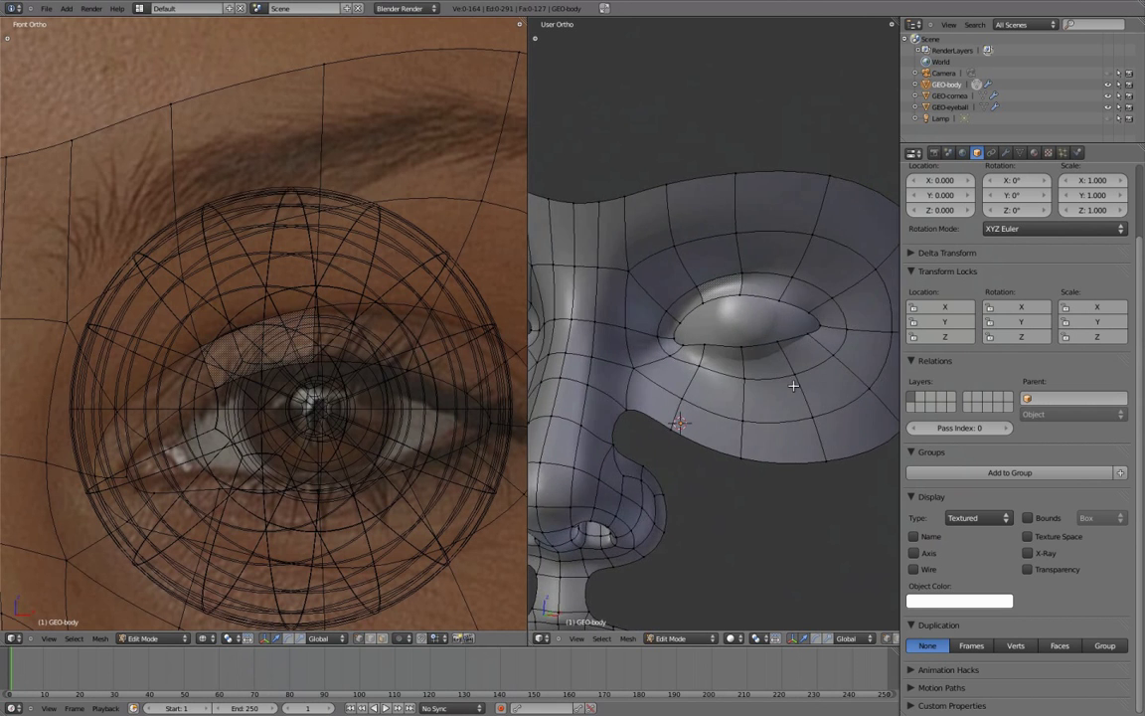
Turn off the Subsurf cage display on GEO-body and maximize the 3D view
key("ctrl+2")
left_click(1007, 154)
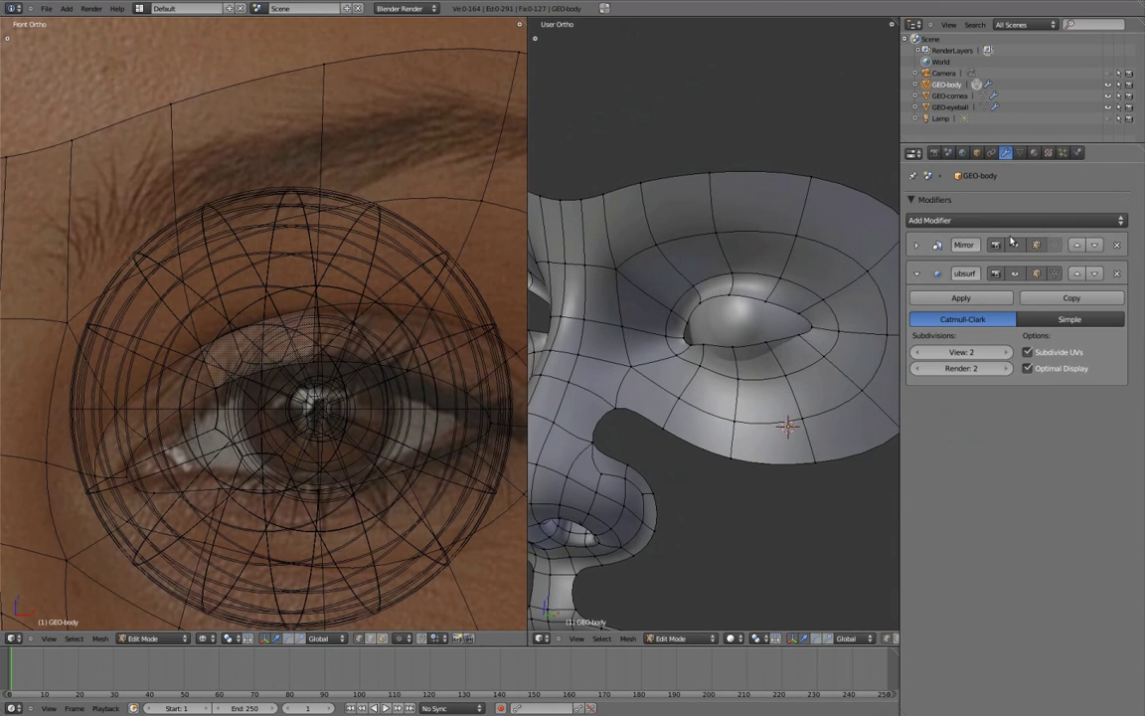
left_click(1015, 274)
key("ctrl+Up")
Raise the selected eyelid vertices along Y toward the eyeball
mouse_move(635, 416)
middle_mouse_down()
mouse_move(685, 417)
mouse_move(626, 194)
mouse_move(600, 402)
middle_mouse_up()
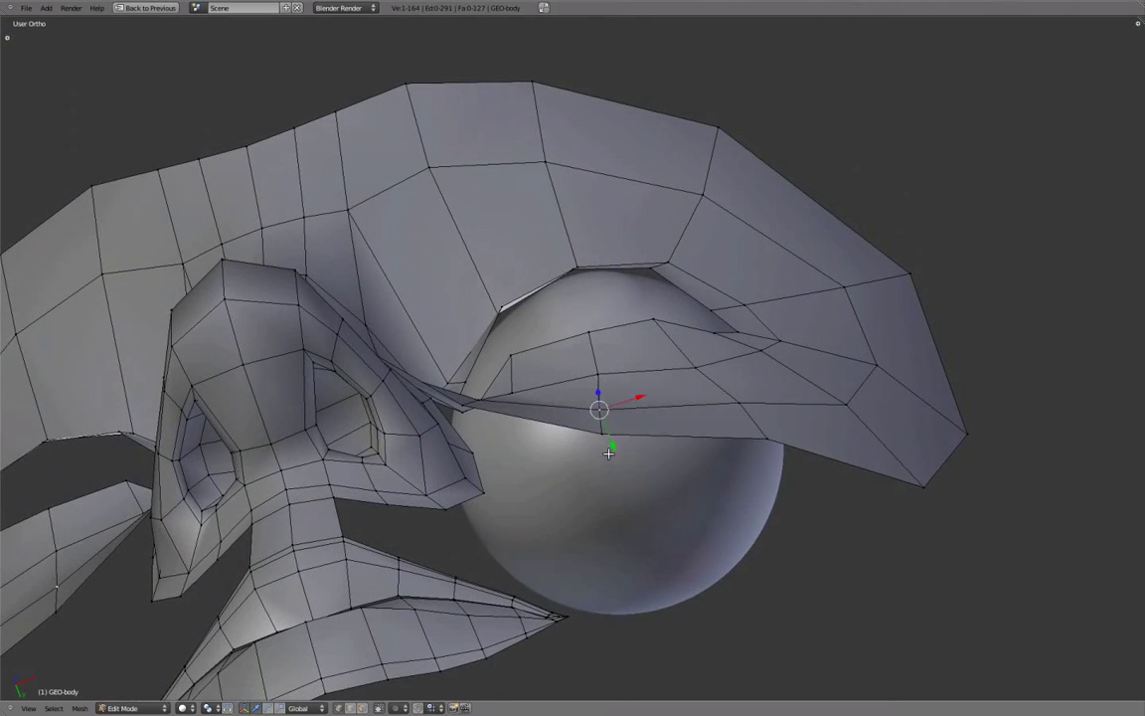
key("g")
key("y")
left_click(596, 362)
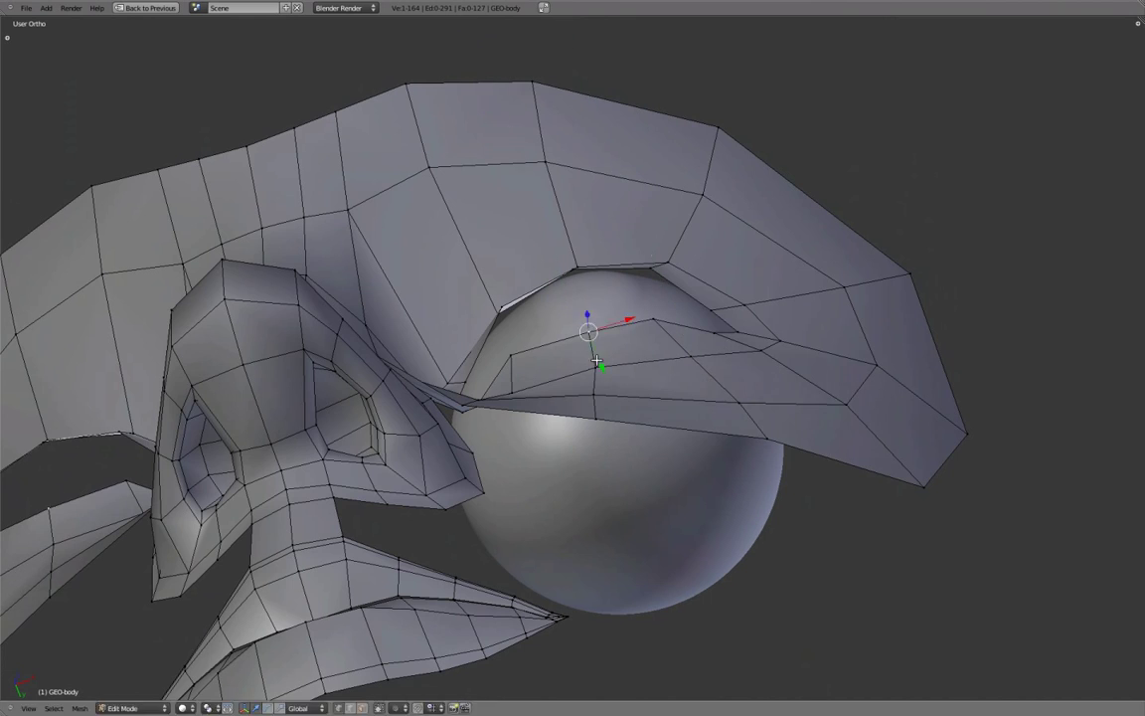
middle_click_drag(597, 362, 557, 338)
Select an eyelid-corner vertex and adjust its height along Z
right_click(459, 397)
mouse_move(459, 398)
middle_mouse_down()
mouse_move(496, 421)
mouse_move(715, 312)
mouse_move(549, 462)
mouse_move(511, 401)
mouse_move(720, 356)
mouse_move(603, 401)
middle_mouse_up()
key("g")
key("z")
key("Escape")
key("g")
key("z")
key("Escape")
key("g")
key("z")
key("Escape")
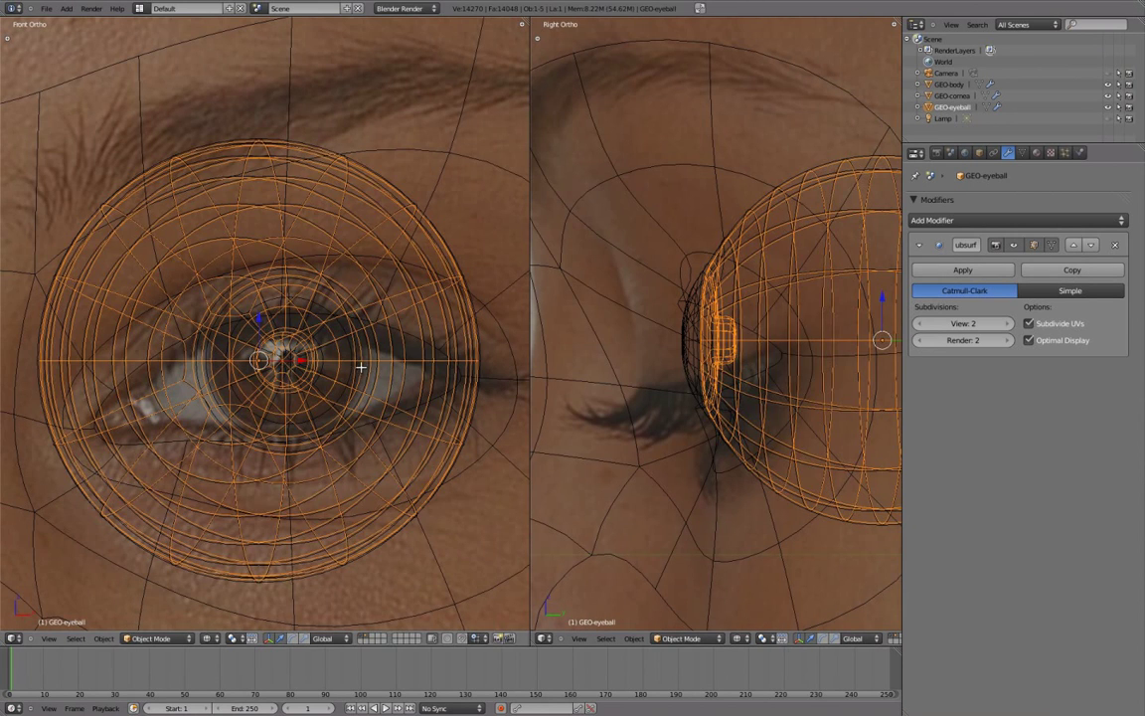
Apply GEO-eyeball's scale so it reads 1.000 on every axis
key("Tab")
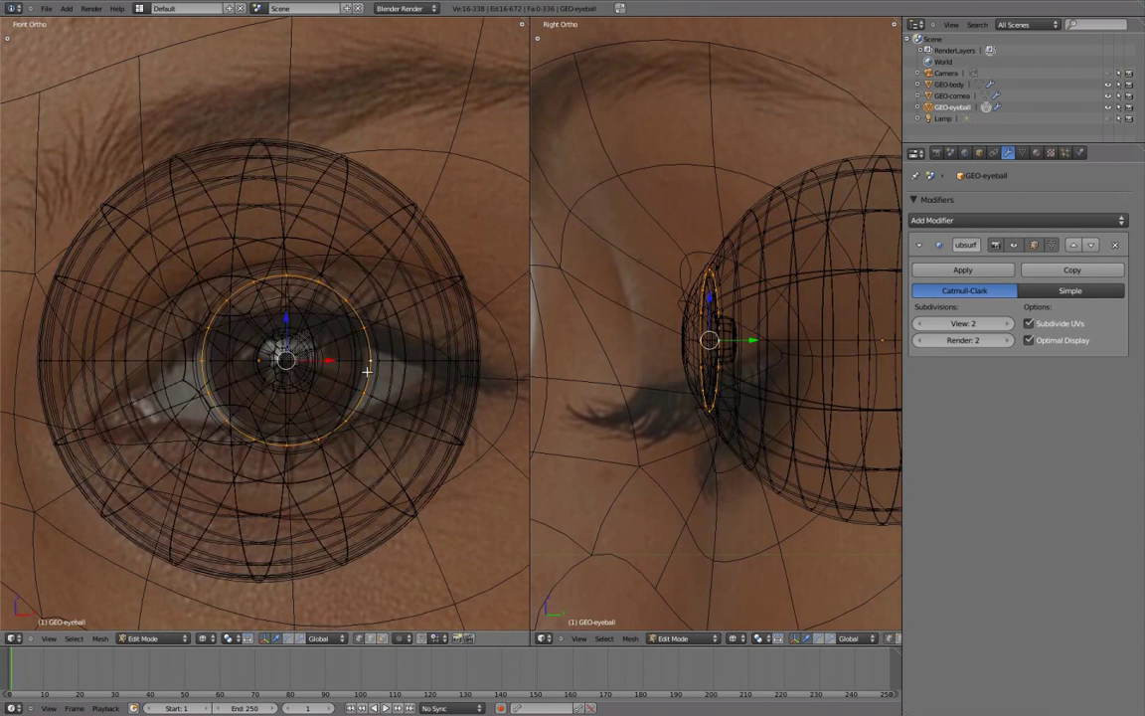
middle_click_drag(383, 380, 398, 395, "shift")
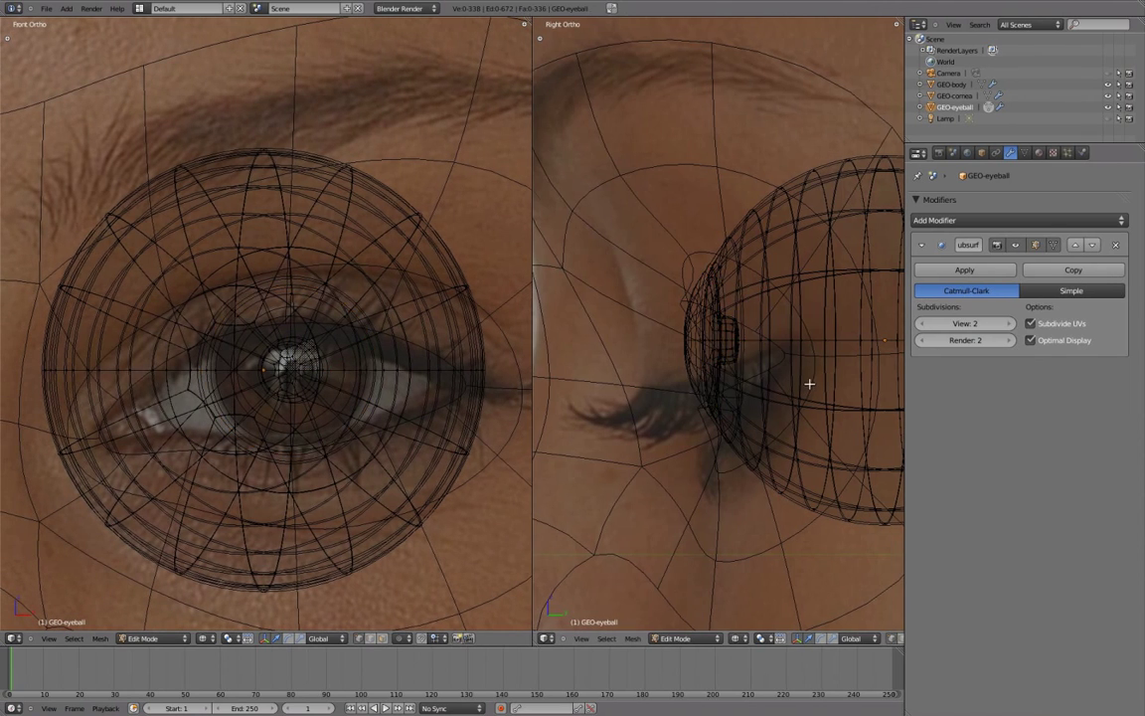
key("Tab")
left_click(982, 152)
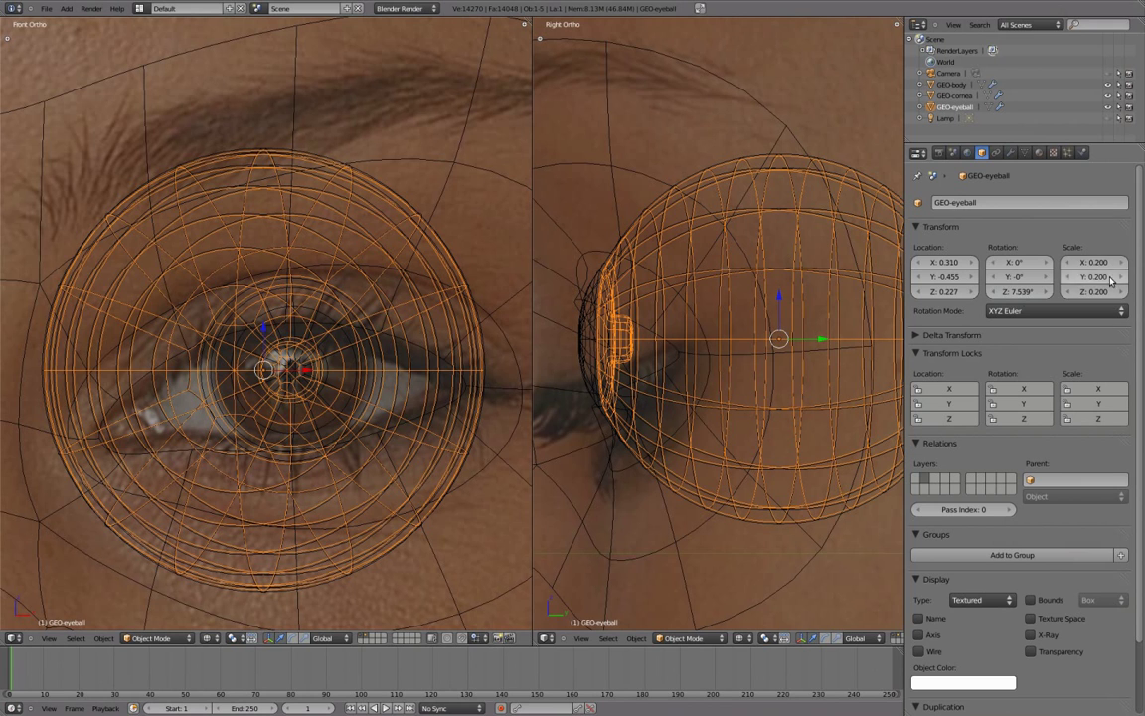
key("ctrl+a")
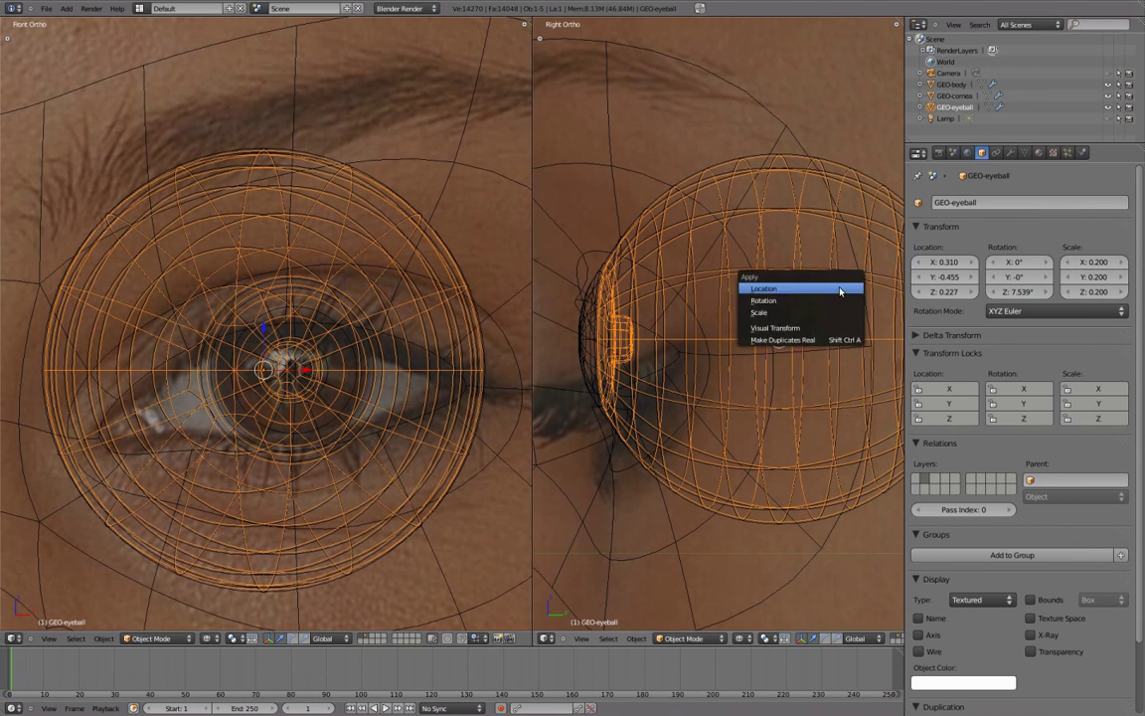
left_click(844, 315)
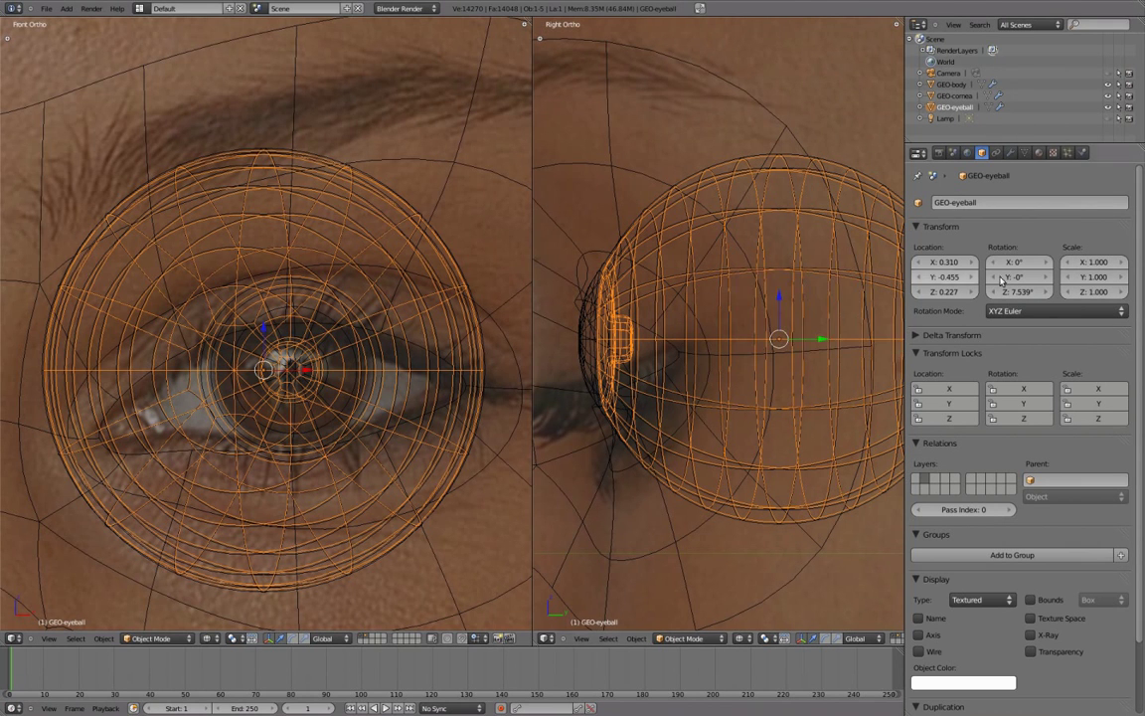
Apply GEO-cornea's scale so it also reads 1.000
right_click(785, 156)
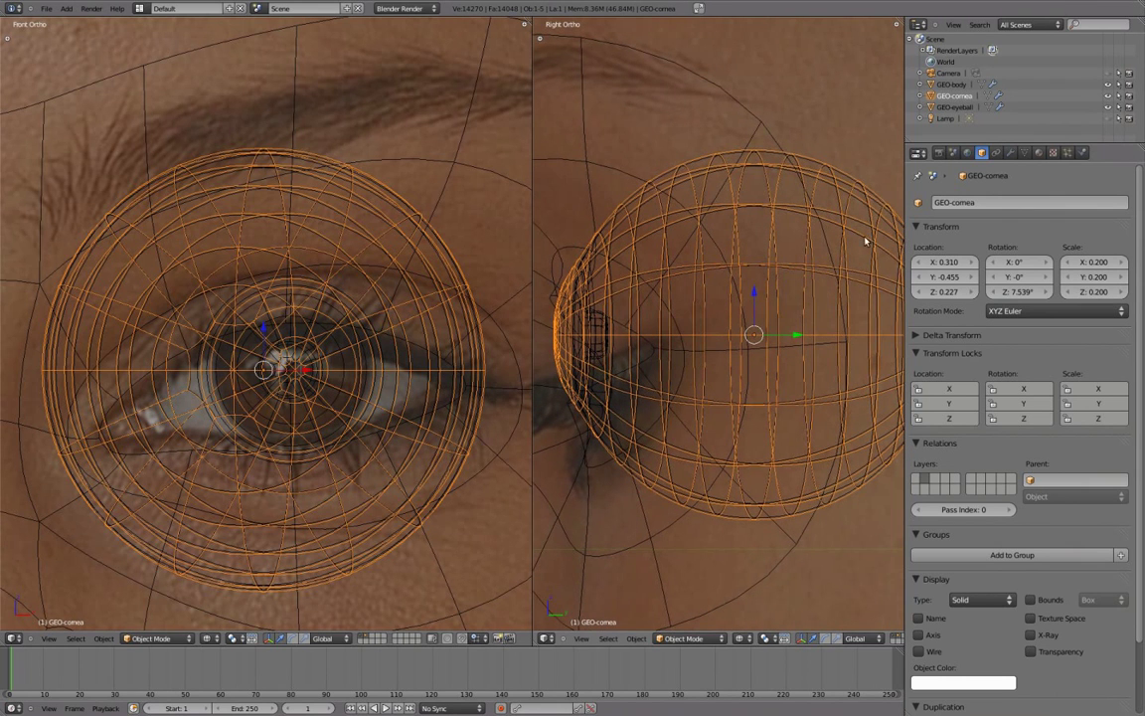
key("ctrl+a")
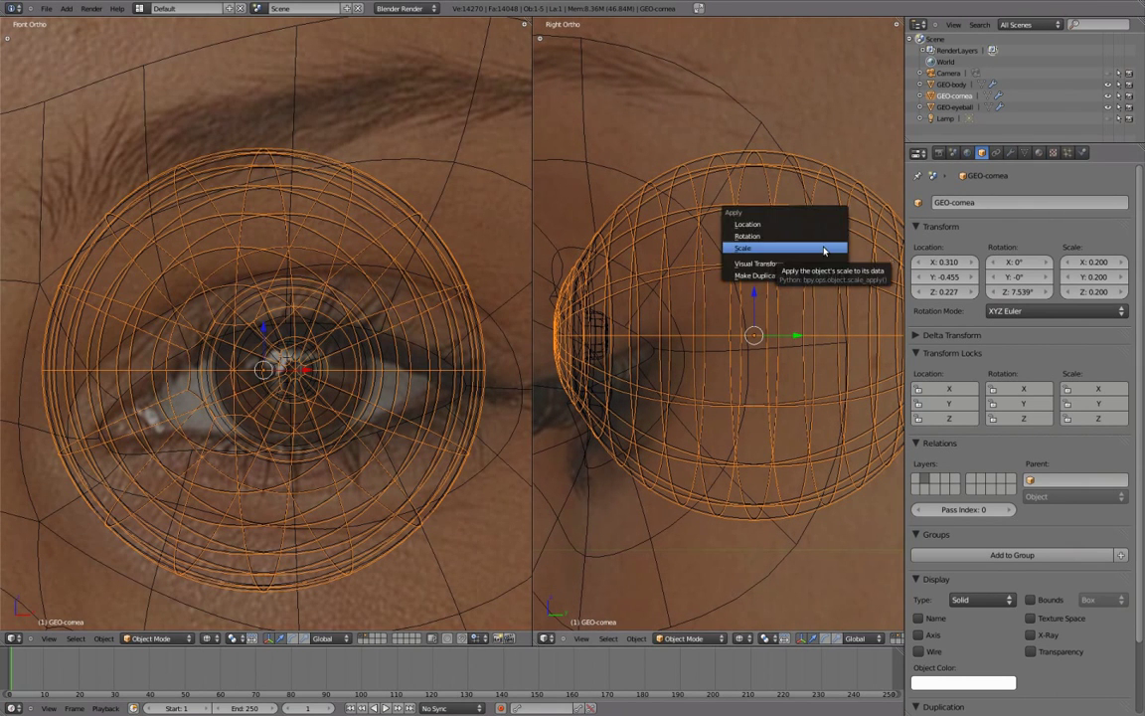
left_click(824, 249)
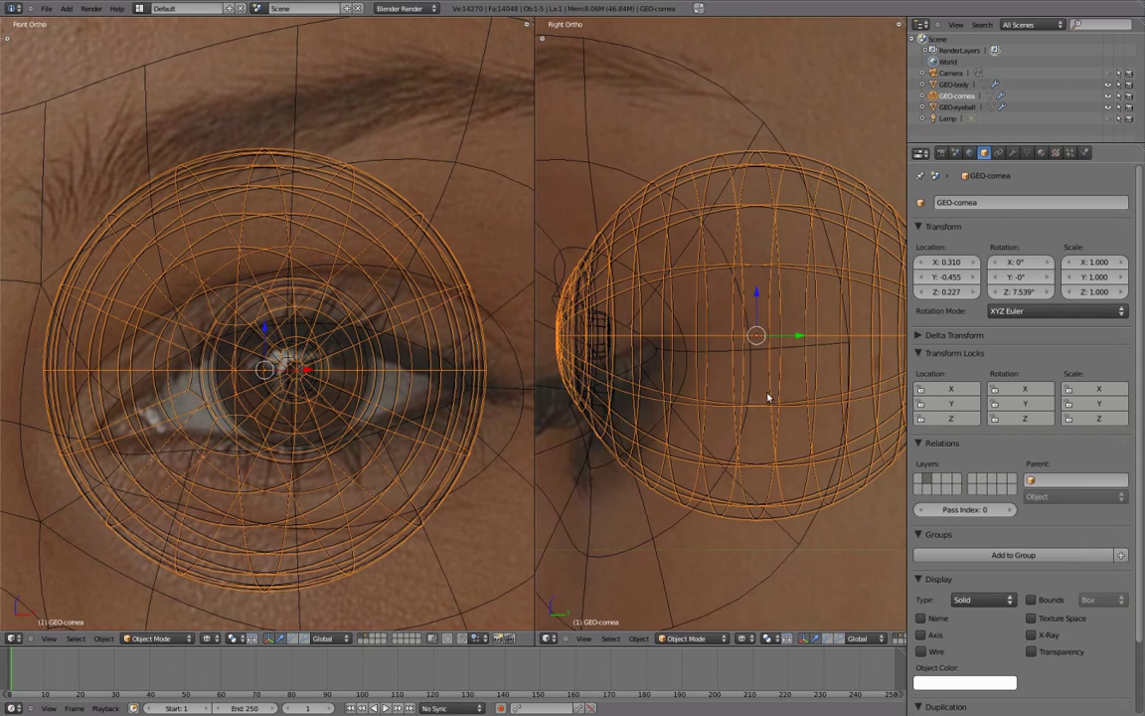
Add a Mirror modifier to GEO-cornea and move it above the collapsed Subsurf modifier
scroll(768, 397, "down", 4)
scroll(388, 371, "down", 4)
scroll(503, 340, "down", 2)
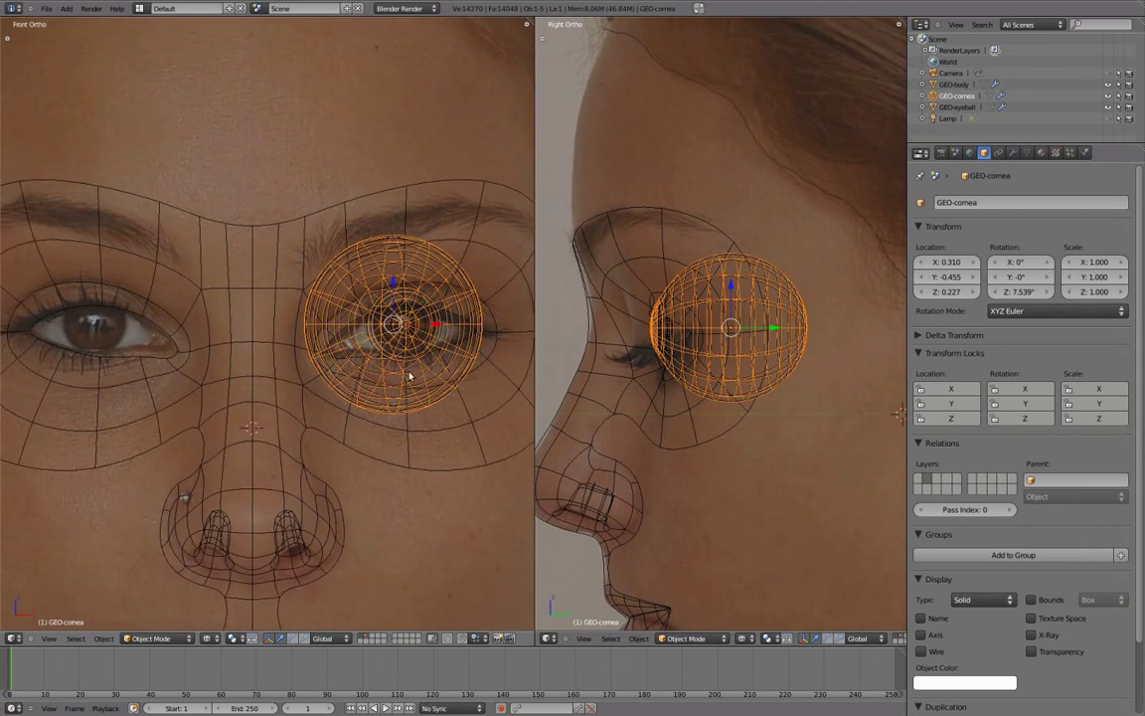
scroll(409, 376, "down", 1)
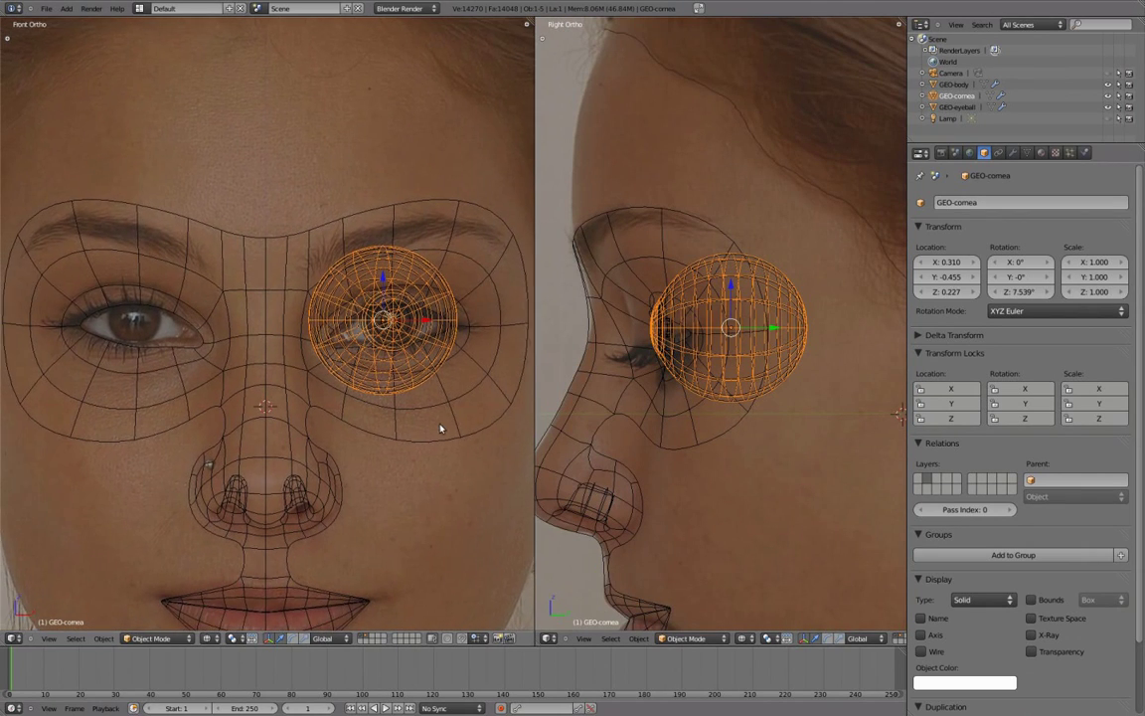
left_click(1013, 154)
left_click(922, 247)
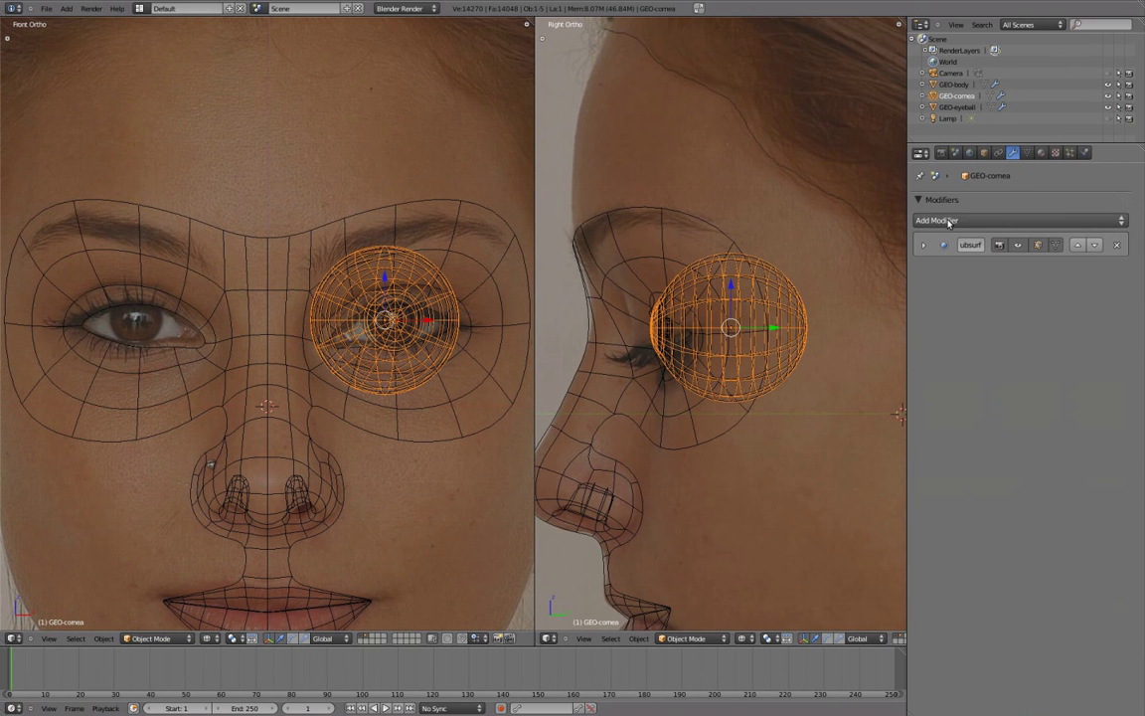
left_click(963, 222)
left_click(858, 370)
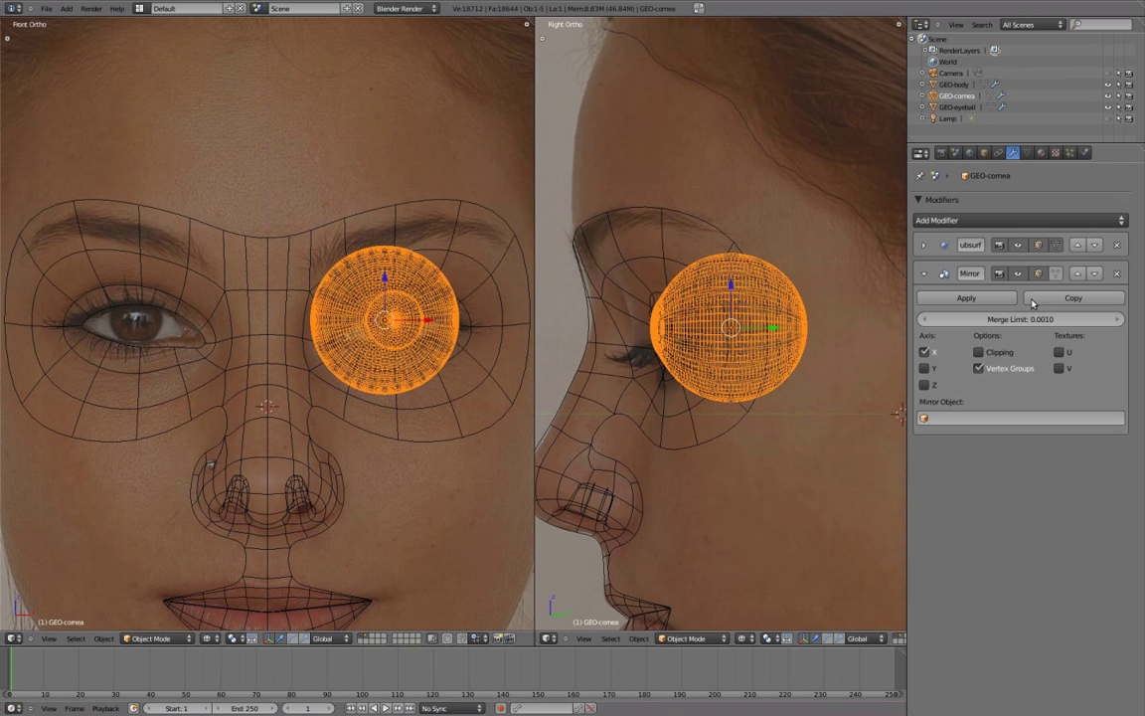
left_click(1078, 274)
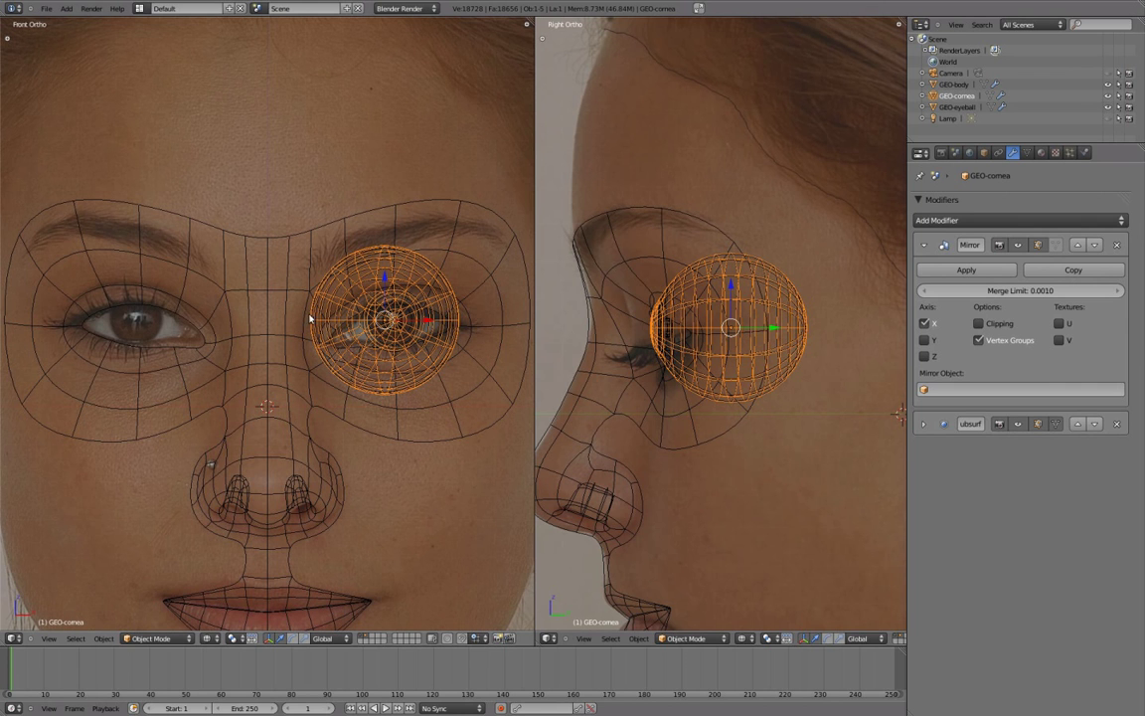
Set GEO-cornea's Mirror Object to GEO-body
right_click(274, 353)
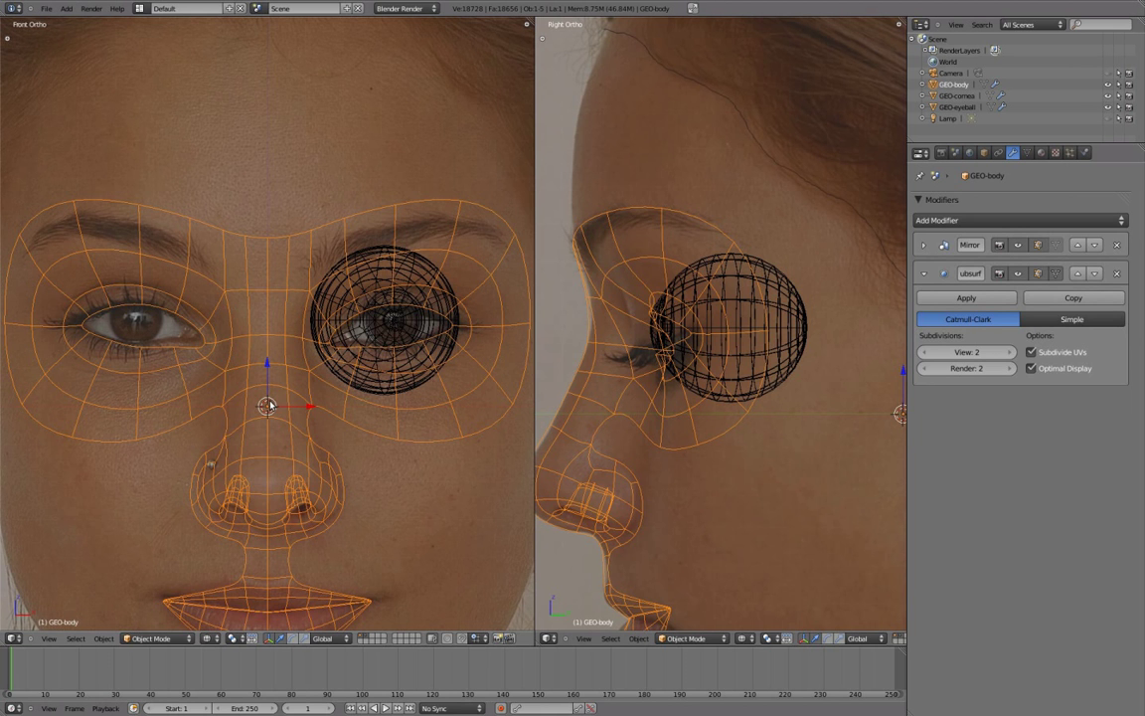
right_click(363, 345)
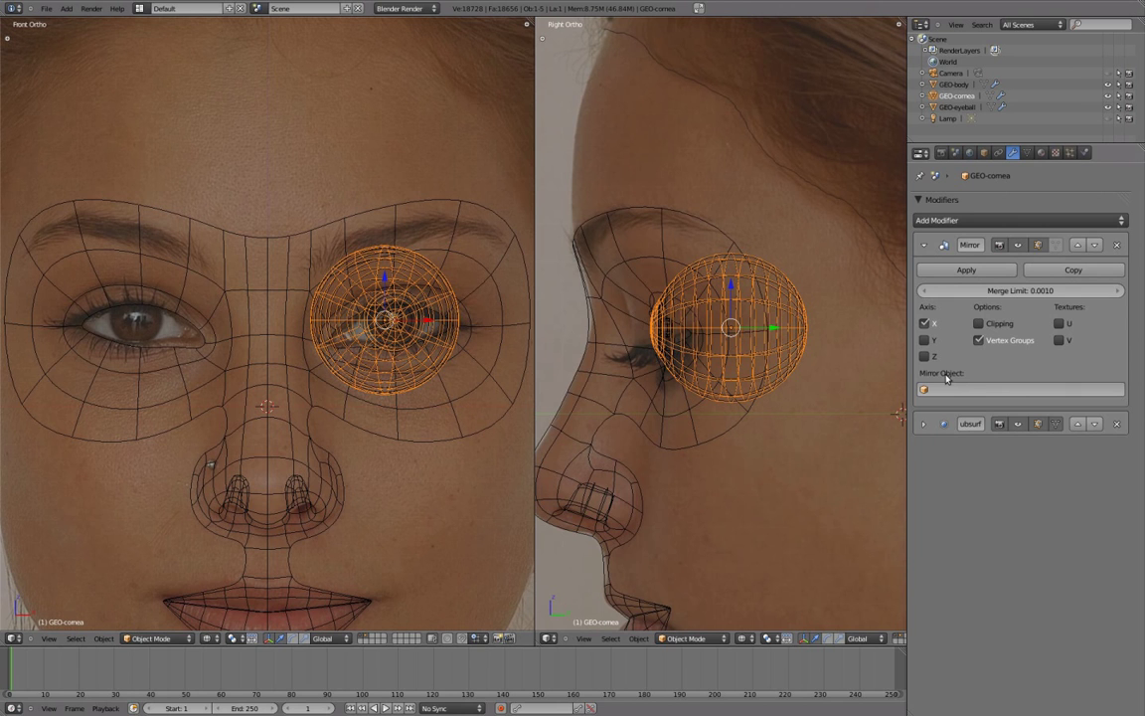
left_click(952, 390)
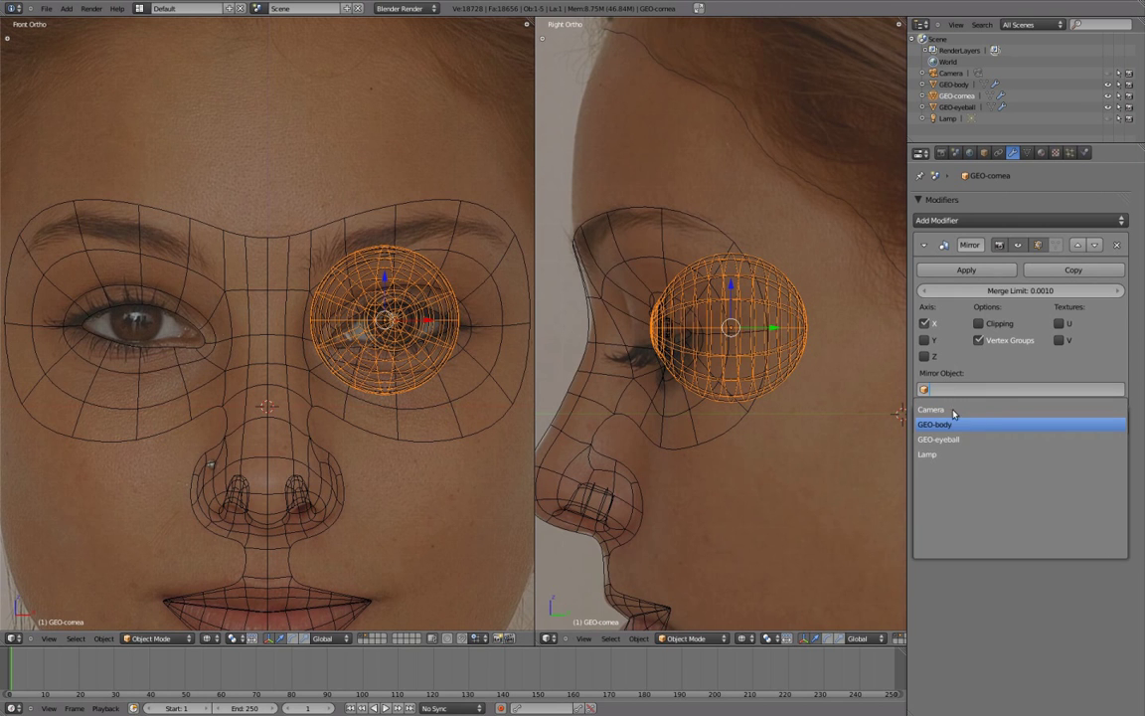
left_click(972, 425)
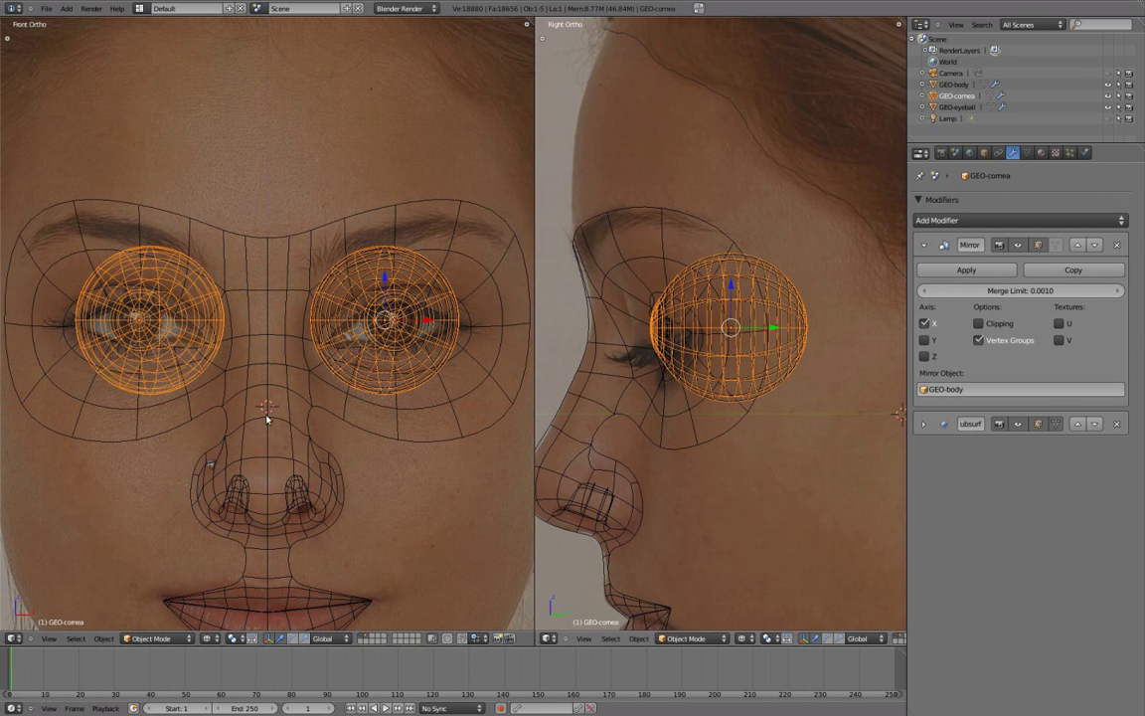
Give GEO-eyeball a Mirror modifier above Subsurf, mirrored across GEO-body
right_click(798, 297)
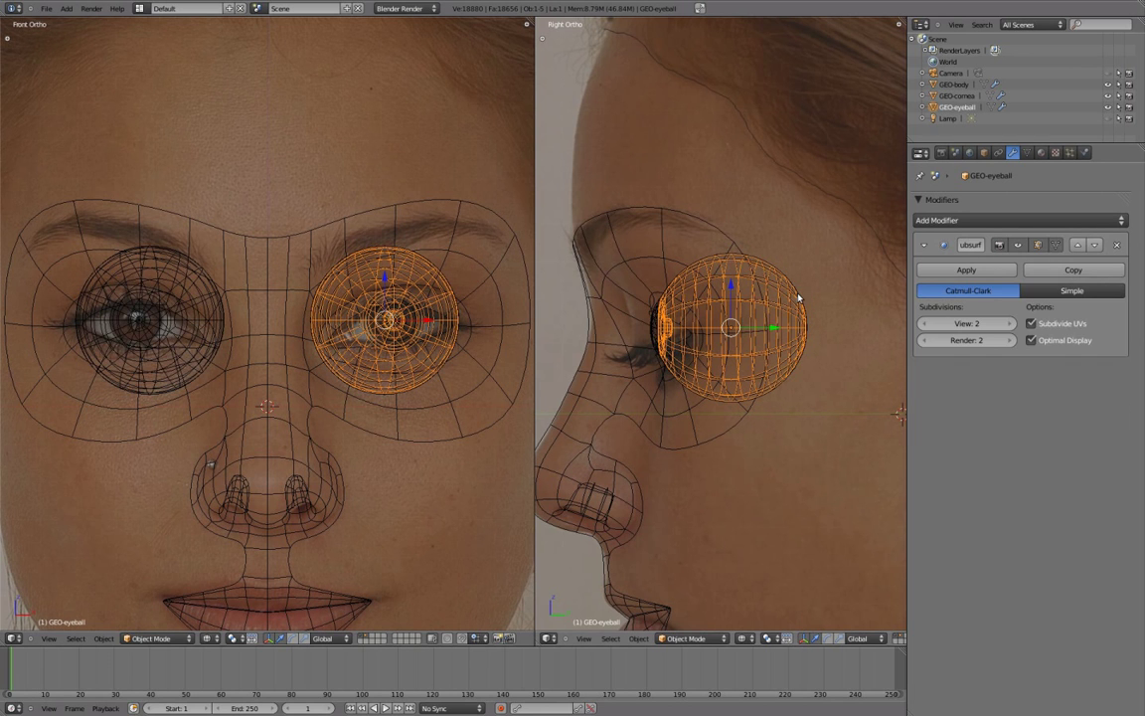
left_click(935, 220)
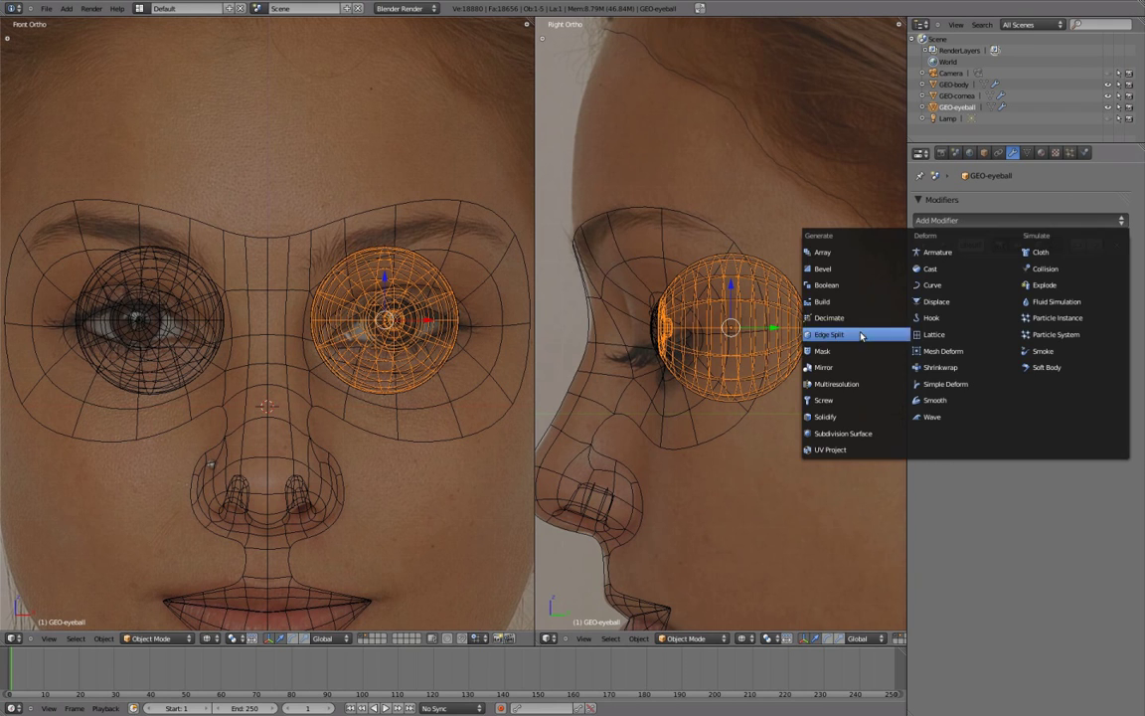
left_click(848, 369)
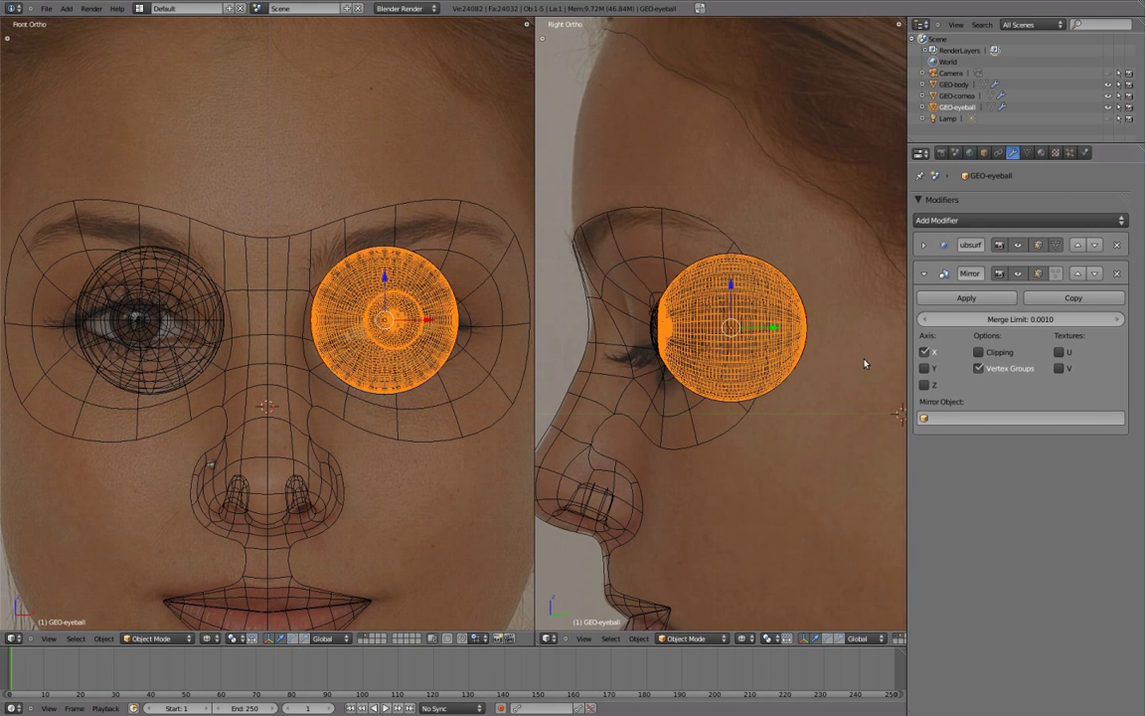
left_click(1078, 273)
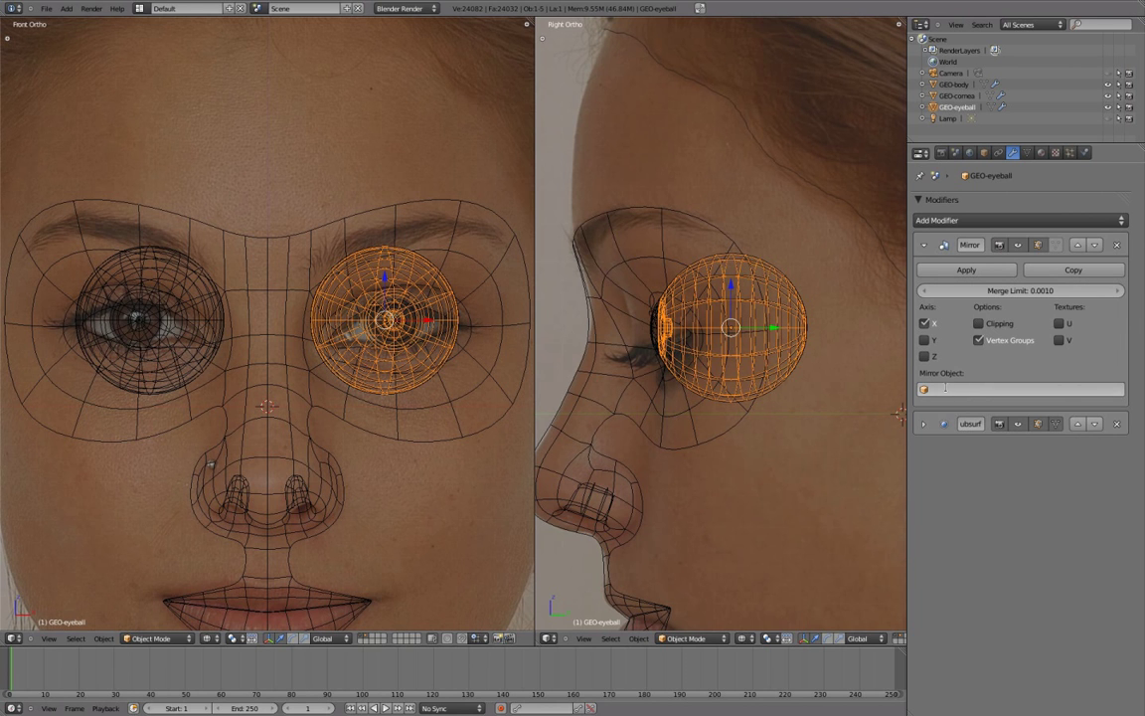
left_click(945, 389)
left_click(966, 425)
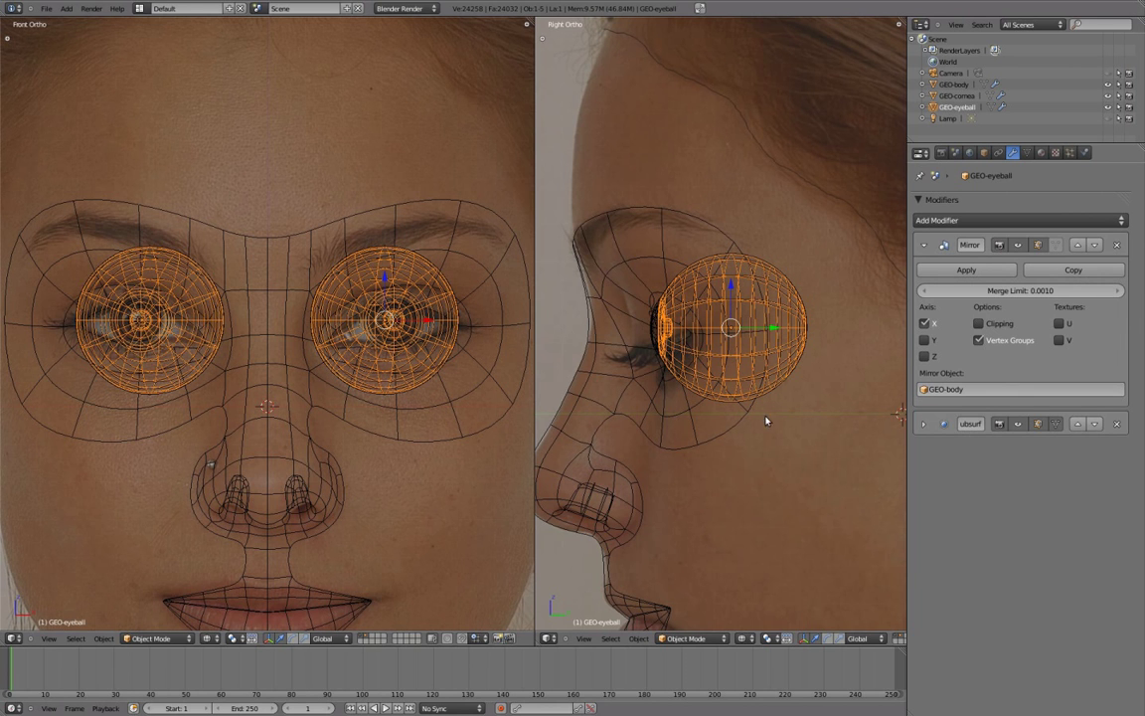
scroll(345, 364, "down", 2)
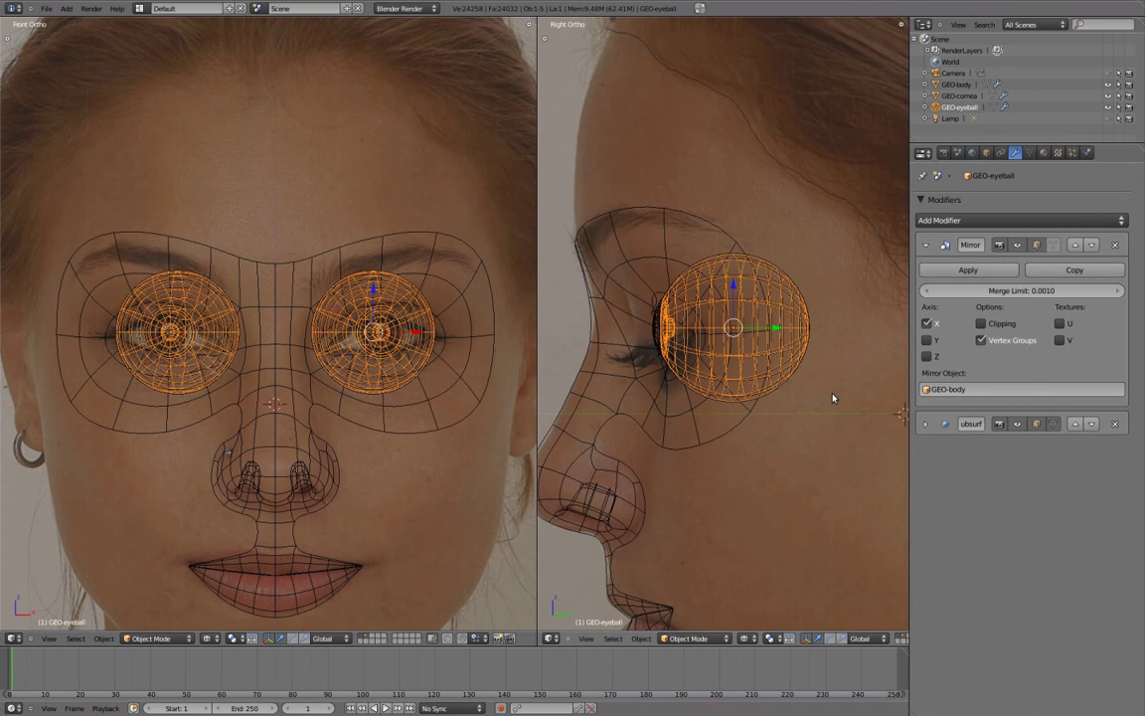
Switch to solid shading, inspect the mask, deselect all, and return the side view to Right Ortho
key("z")
key("z")
mouse_move(820, 437)
middle_mouse_down()
mouse_move(756, 314)
mouse_move(805, 350)
mouse_move(779, 308)
mouse_move(876, 342)
mouse_move(823, 350)
mouse_move(767, 318)
mouse_move(787, 379)
mouse_move(844, 384)
mouse_move(764, 350)
mouse_move(690, 358)
mouse_move(708, 368)
mouse_move(703, 402)
mouse_move(683, 370)
mouse_move(760, 460)
middle_mouse_up()
key("a")
key("KP_3")
scroll(786, 497, "up", 2)
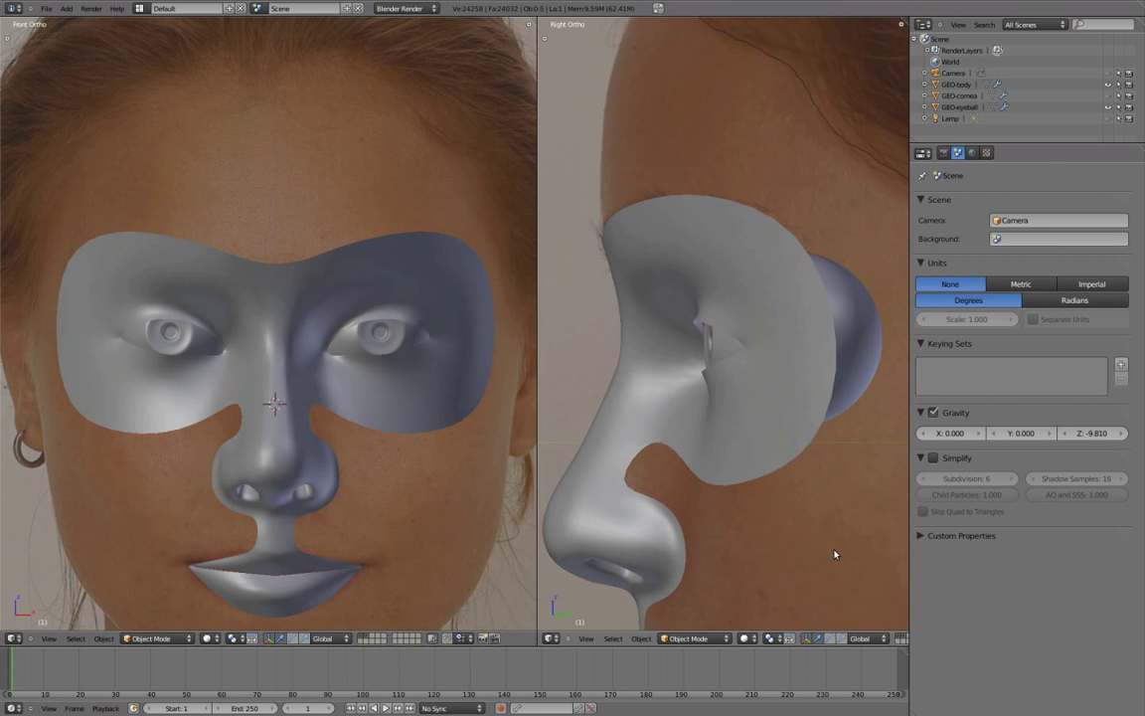